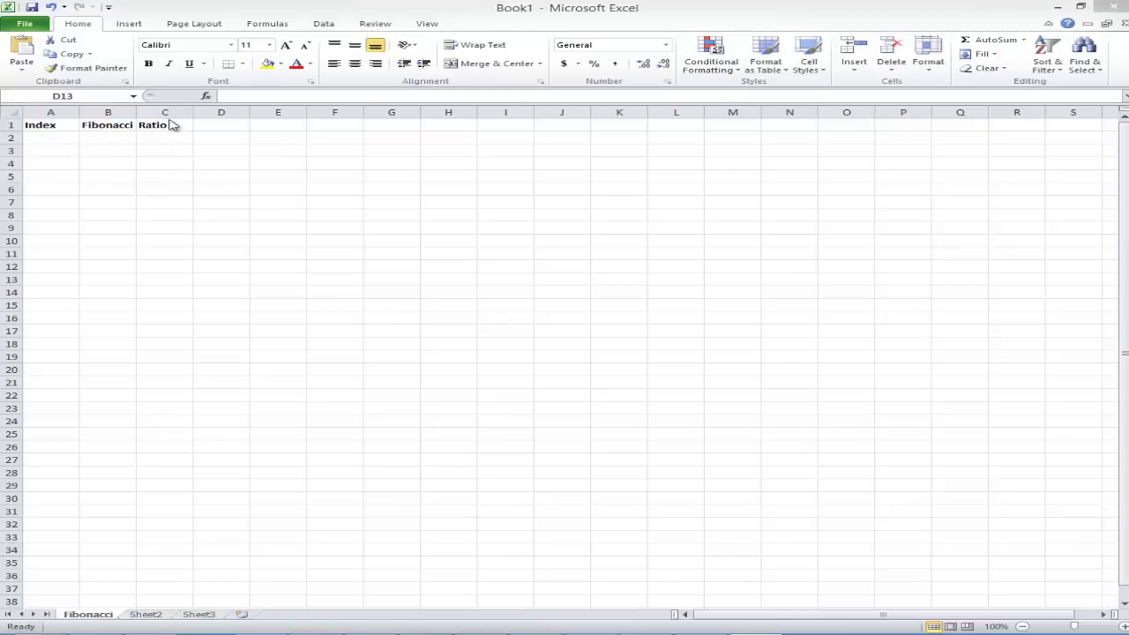
# Fill the Index column from A2 to A11 with the series 1 to 10, starting from the values 1 and 2.
pyautogui.click(63, 134)
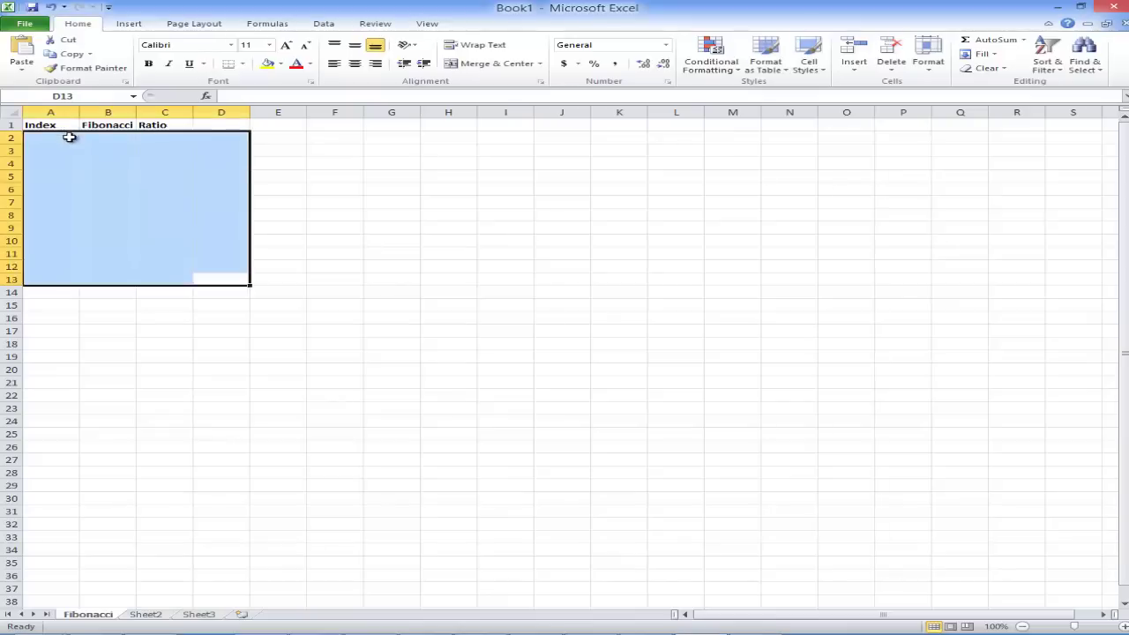
pyautogui.write('1')
pyautogui.press('Return')
pyautogui.write('2')
pyautogui.click(93, 150)
pyautogui.moveTo(62, 137); pyautogui.dragTo(75, 260)
pyautogui.click(225, 267)
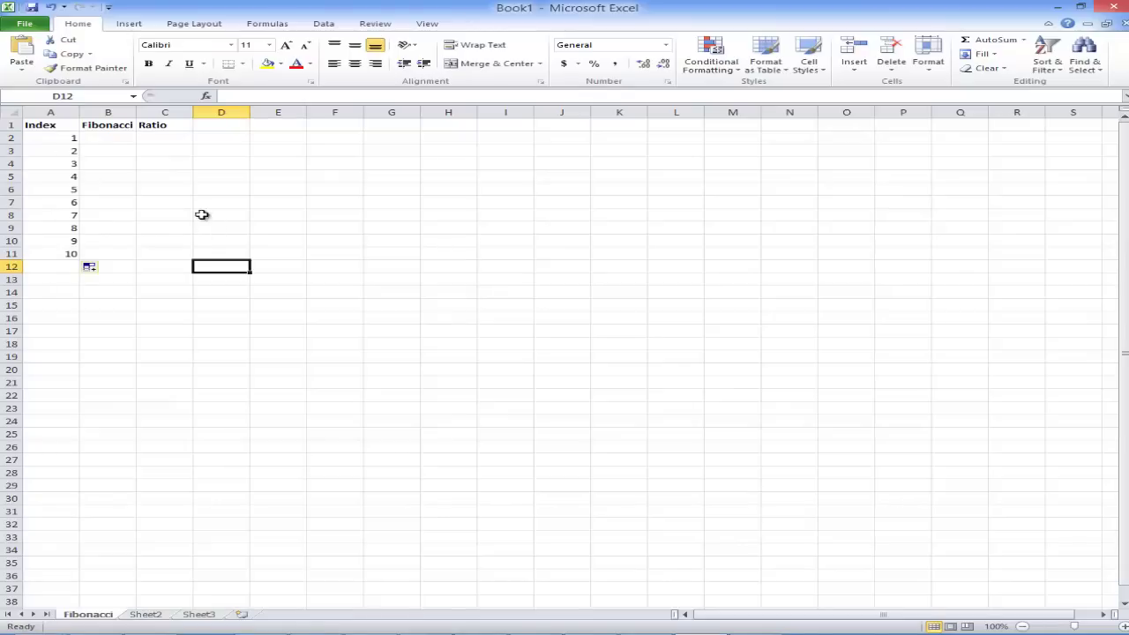
# Enter the first two Fibonacci numbers, 1 in B2 and 1 in B3.
pyautogui.click(107, 138)
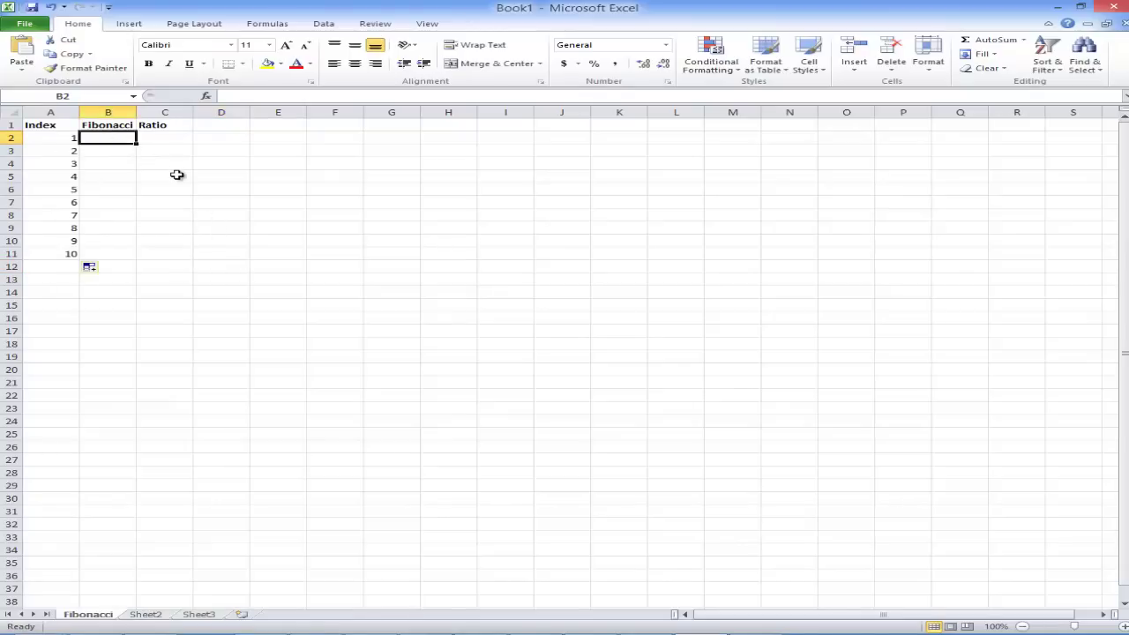
pyautogui.write('1')
pyautogui.press('Return')
pyautogui.write('1')
pyautogui.press('Return')
pyautogui.hotkey('ctrl', 'shift', 'F11')
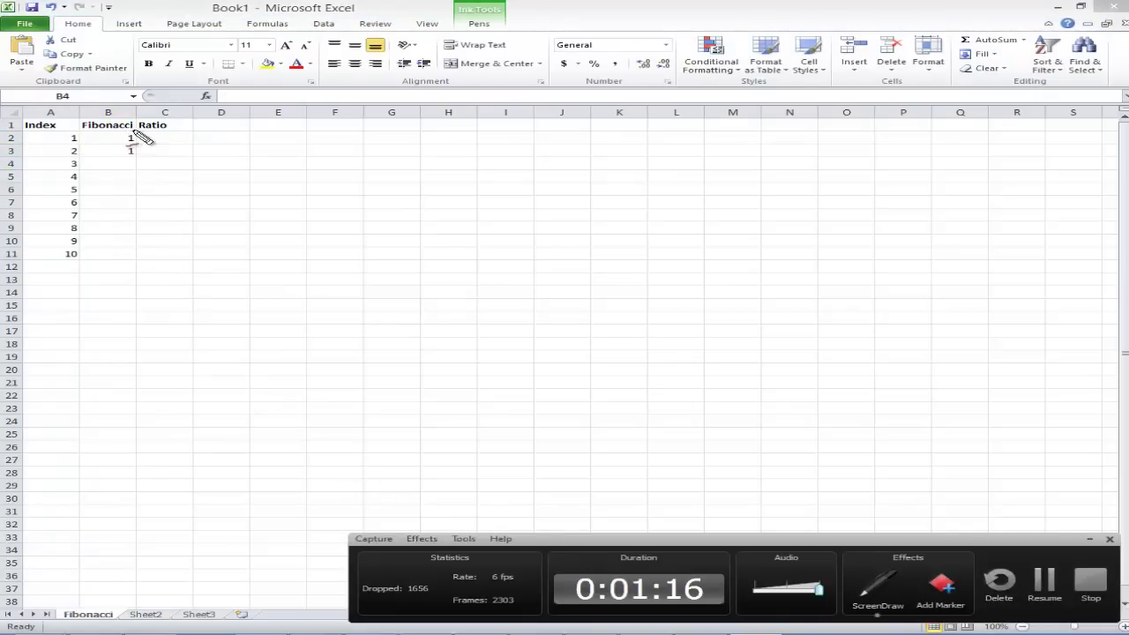
pyautogui.moveTo(136, 131)
pyautogui.mouseDown()
pyautogui.moveTo(130, 144)
pyautogui.moveTo(142, 144)
pyautogui.moveTo(114, 173)
pyautogui.moveTo(126, 170)
pyautogui.mouseUp()
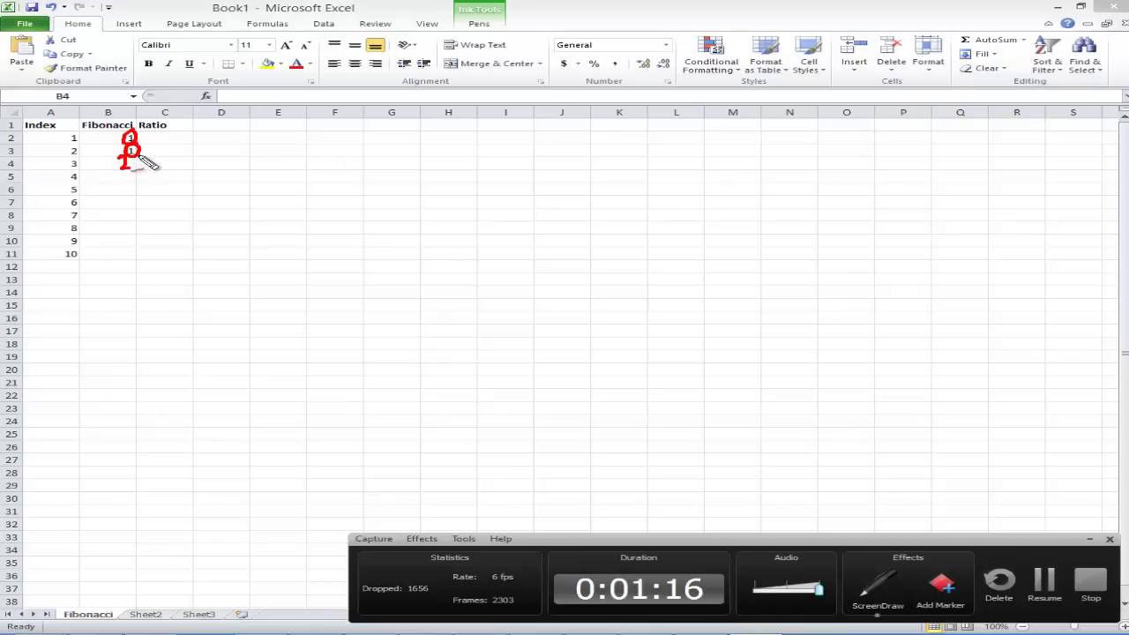
pyautogui.moveTo(134, 167)
pyautogui.mouseDown()
pyautogui.moveTo(141, 150)
pyautogui.moveTo(146, 162)
pyautogui.mouseUp()
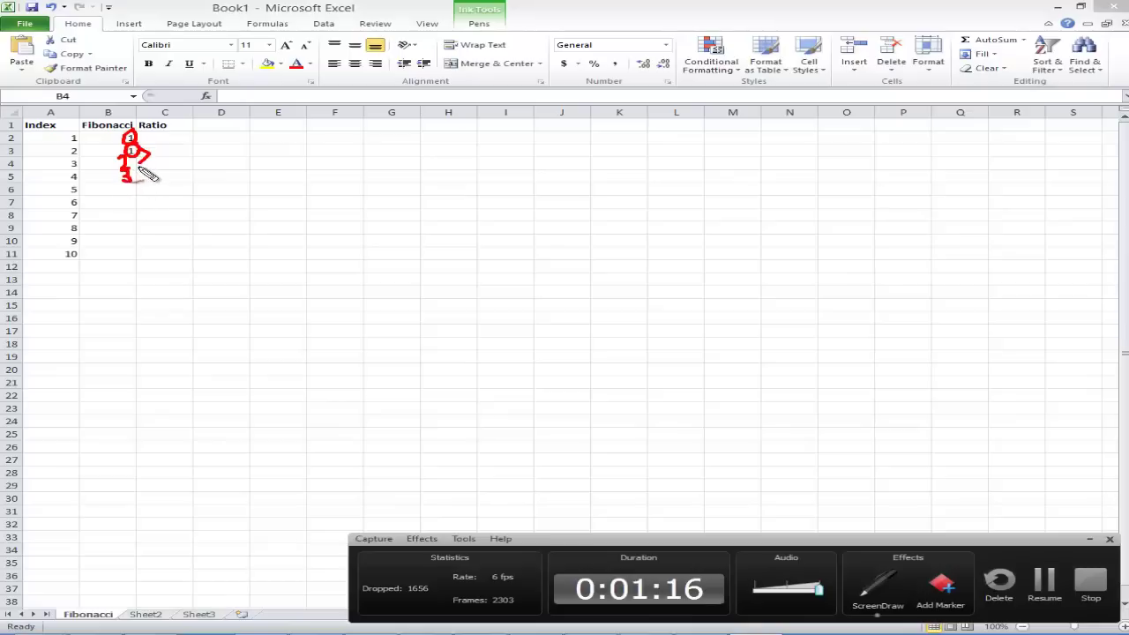
pyautogui.moveTo(129, 189)
pyautogui.mouseDown()
pyautogui.moveTo(138, 179)
pyautogui.moveTo(128, 206)
pyautogui.moveTo(148, 202)
pyautogui.moveTo(139, 221)
pyautogui.moveTo(125, 215)
pyautogui.moveTo(138, 215)
pyautogui.moveTo(130, 222)
pyautogui.mouseUp()
pyautogui.press('Escape')
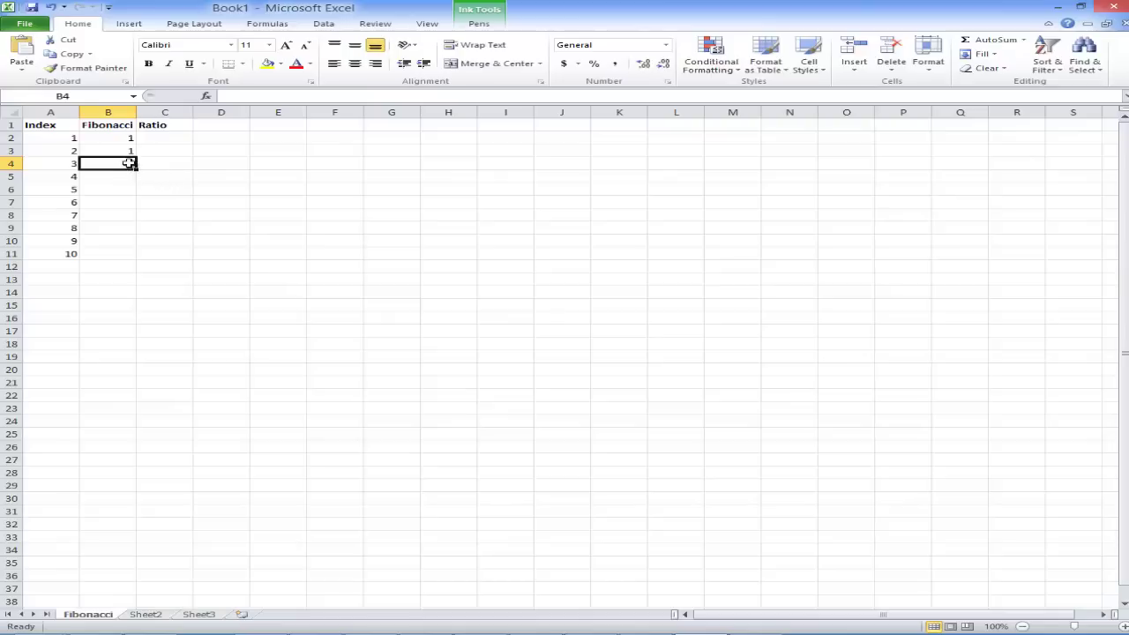
# Enter the formula =B2+B3 in B4 and fill it down to B11 to generate the Fibonacci numbers.
pyautogui.write('=')
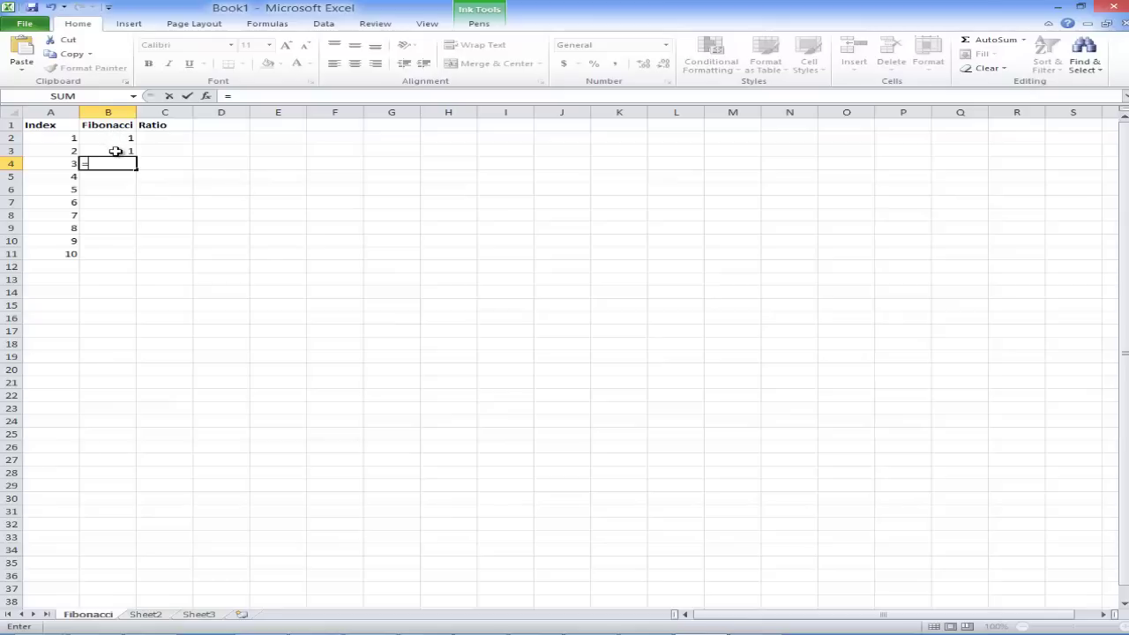
pyautogui.write('b2+b3')
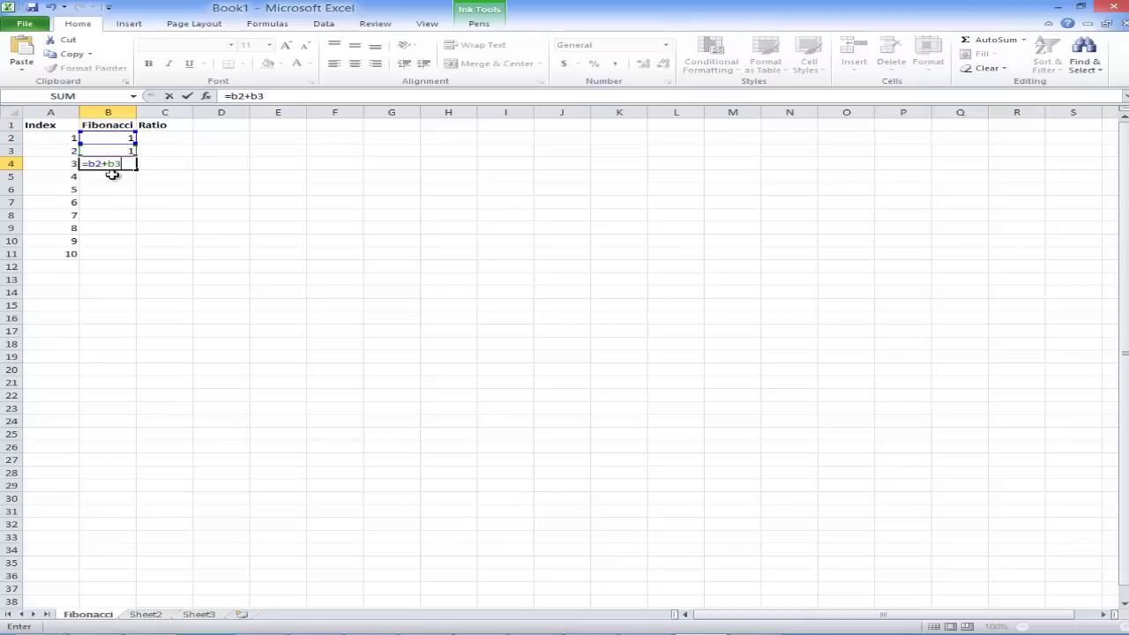
pyautogui.press('Return')
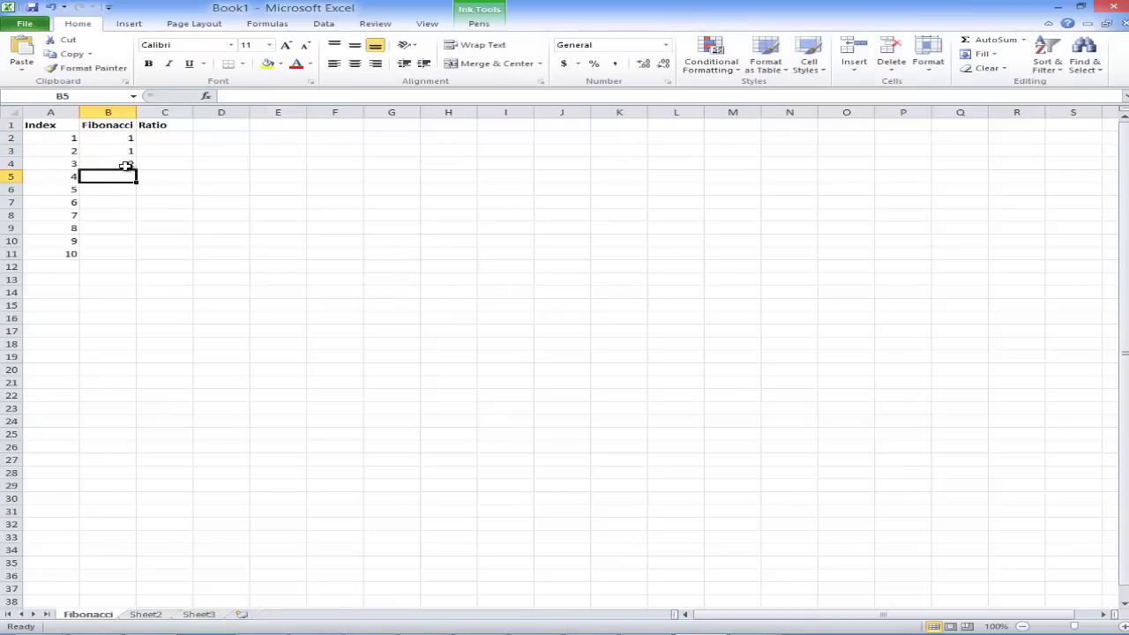
pyautogui.click(126, 164)
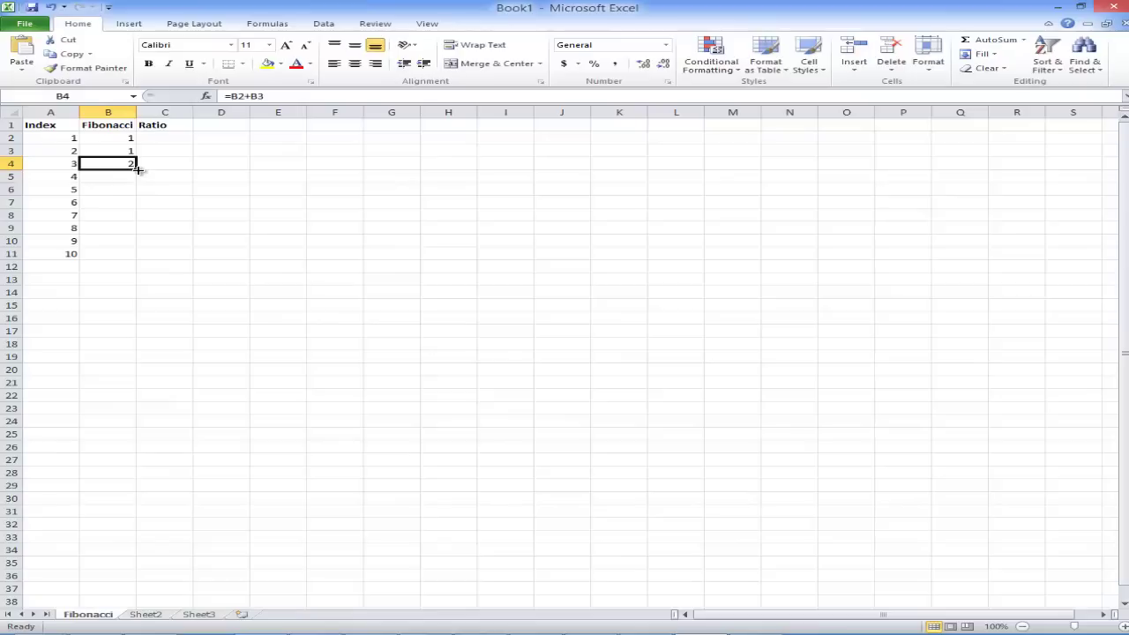
pyautogui.moveTo(137, 169); pyautogui.dragTo(137, 168)
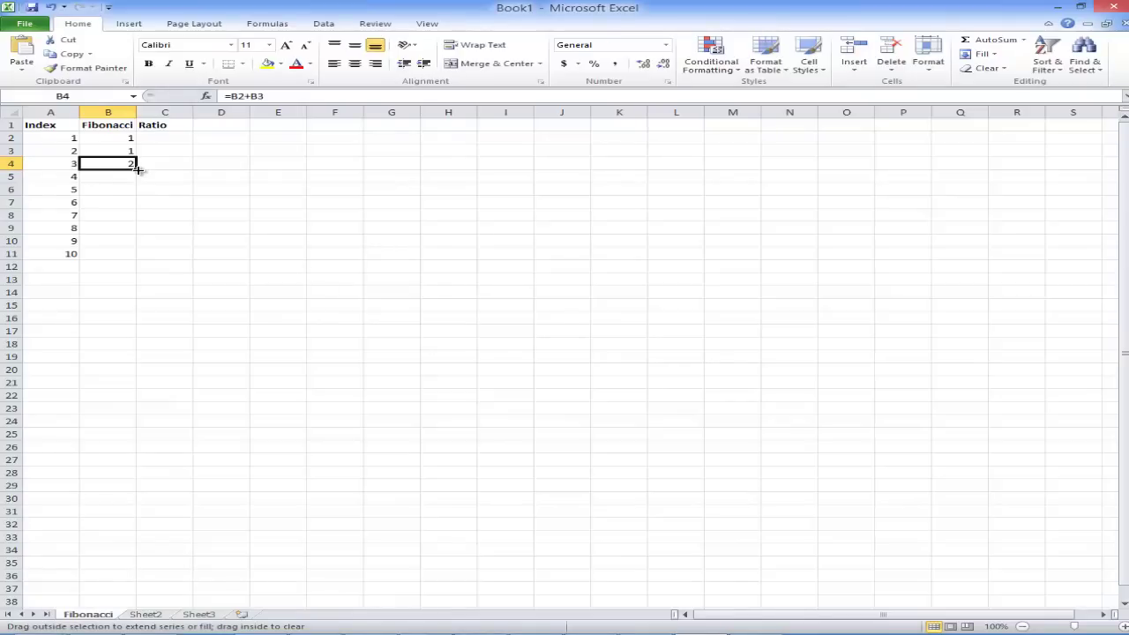
pyautogui.moveTo(135, 174); pyautogui.dragTo(132, 257)
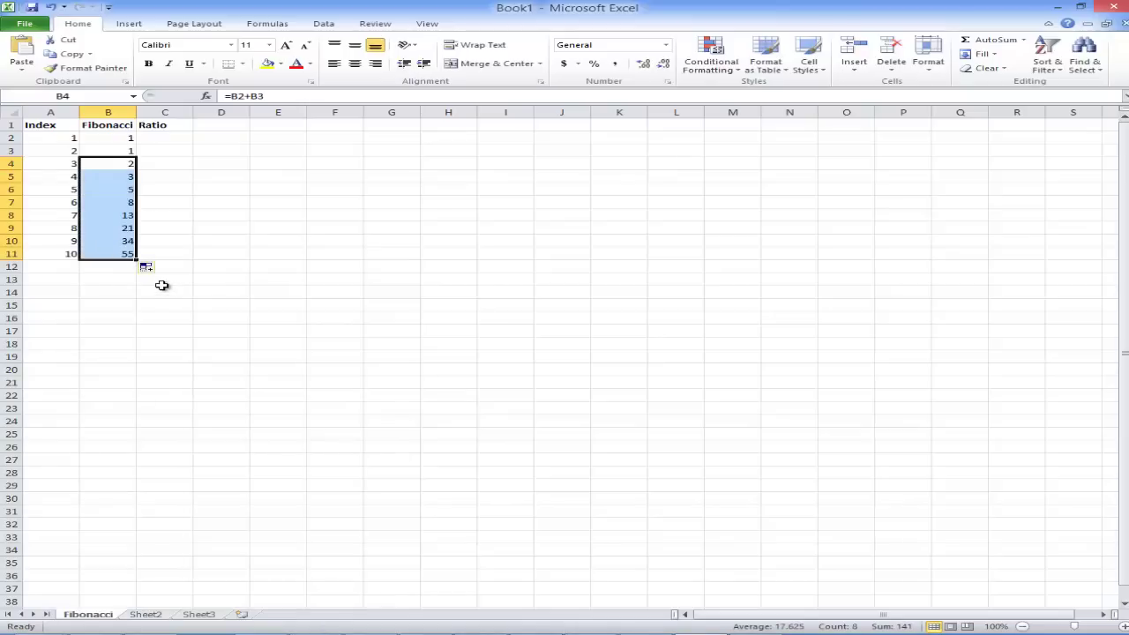
pyautogui.click(126, 253)
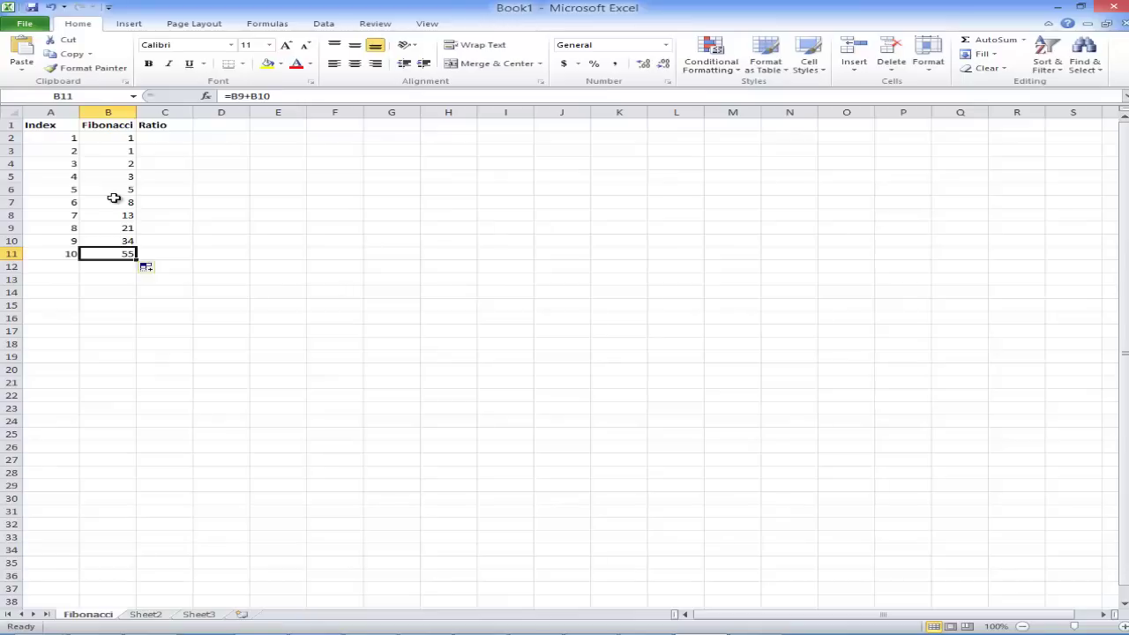
pyautogui.hotkey('ctrl', 'shift', 'd')
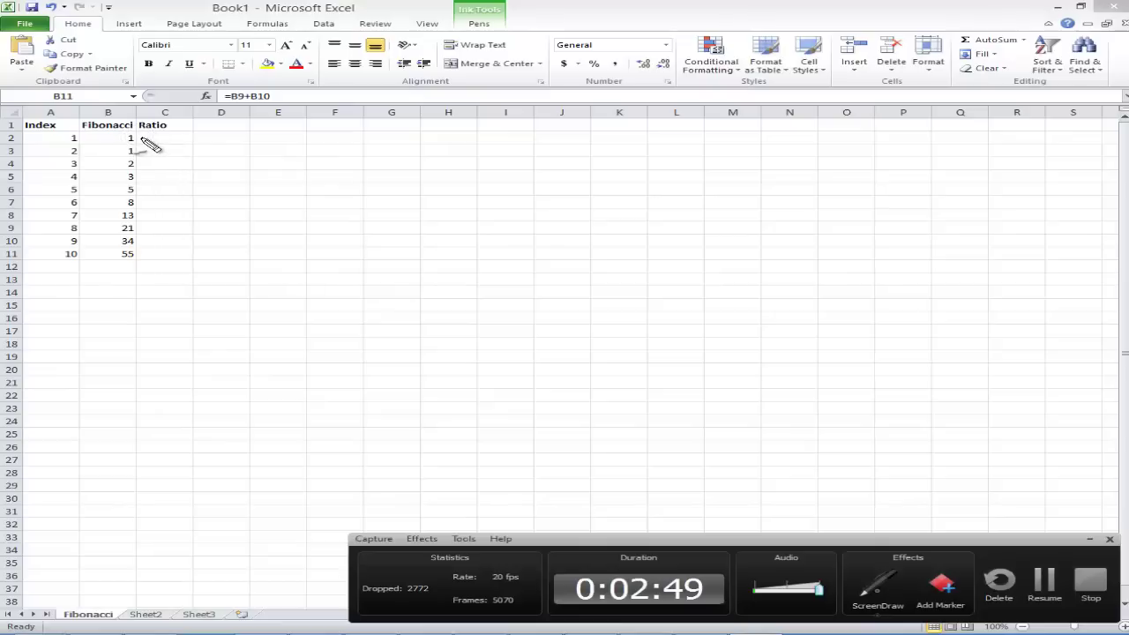
pyautogui.moveTo(141, 137)
pyautogui.mouseDown()
pyautogui.moveTo(141, 148)
pyautogui.moveTo(160, 146)
pyautogui.moveTo(147, 160)
pyautogui.moveTo(179, 154)
pyautogui.moveTo(141, 173)
pyautogui.moveTo(152, 180)
pyautogui.moveTo(202, 176)
pyautogui.moveTo(151, 196)
pyautogui.moveTo(186, 191)
pyautogui.mouseUp()
pyautogui.click(174, 193)
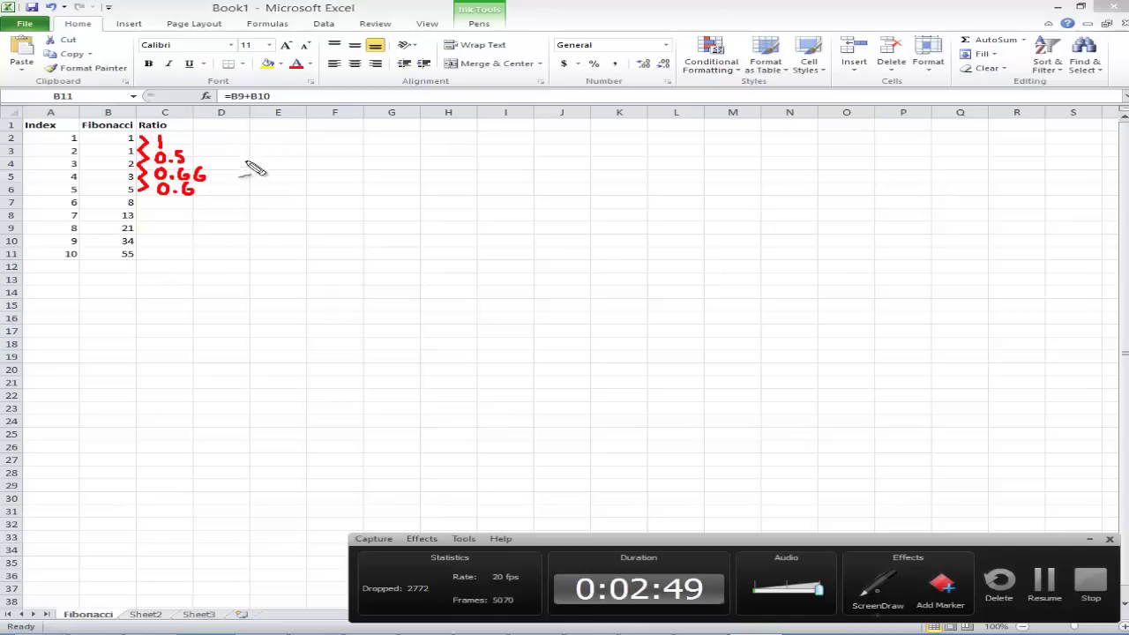
pyautogui.moveTo(298, 156)
pyautogui.mouseDown()
pyautogui.moveTo(342, 167)
pyautogui.moveTo(354, 157)
pyautogui.moveTo(351, 169)
pyautogui.moveTo(360, 152)
pyautogui.mouseUp()
pyautogui.click(313, 166)
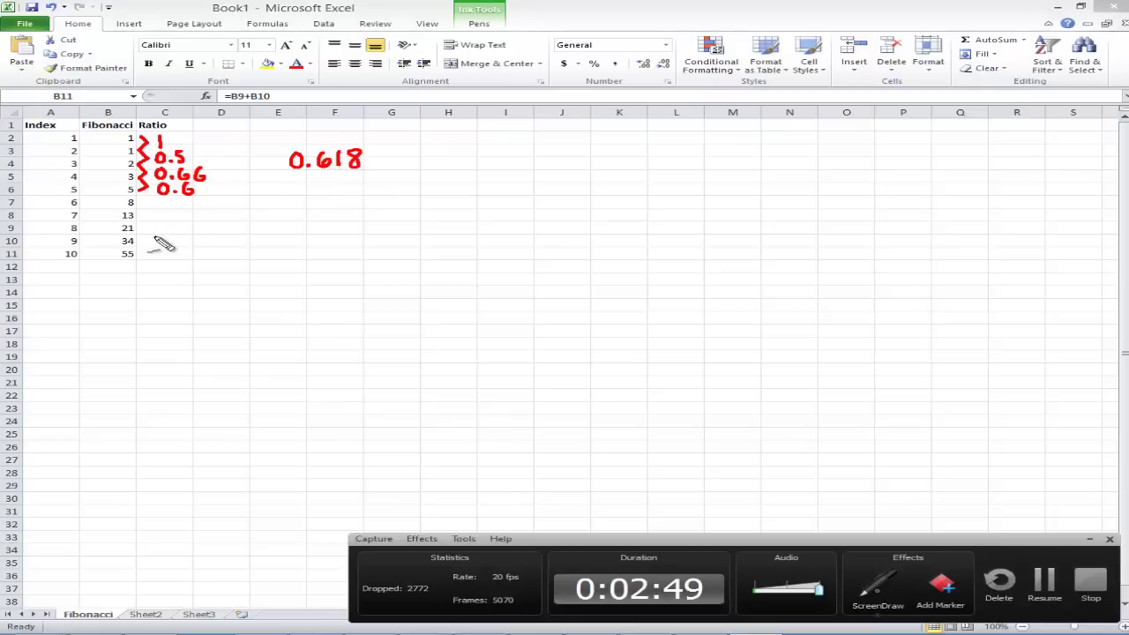
pyautogui.moveTo(280, 143)
pyautogui.mouseDown()
pyautogui.moveTo(294, 175)
pyautogui.moveTo(369, 177)
pyautogui.moveTo(371, 150)
pyautogui.moveTo(346, 139)
pyautogui.moveTo(280, 139)
pyautogui.mouseUp()
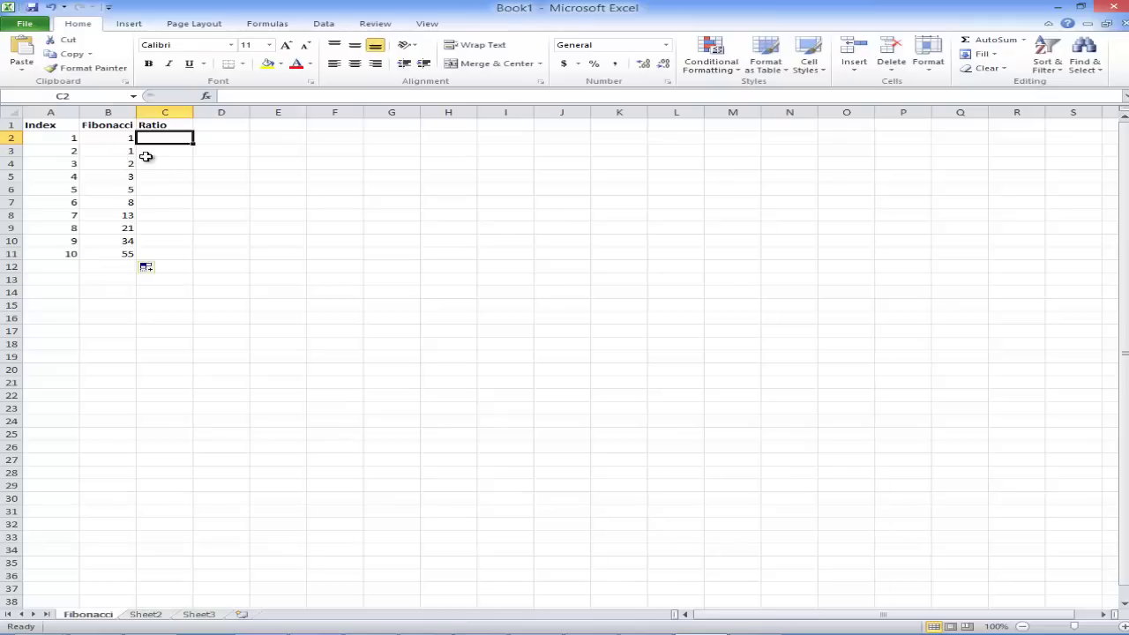
# Enter the ratio formula =B2/B3 in C2 and fill it down to C11.
pyautogui.click(238, 96)
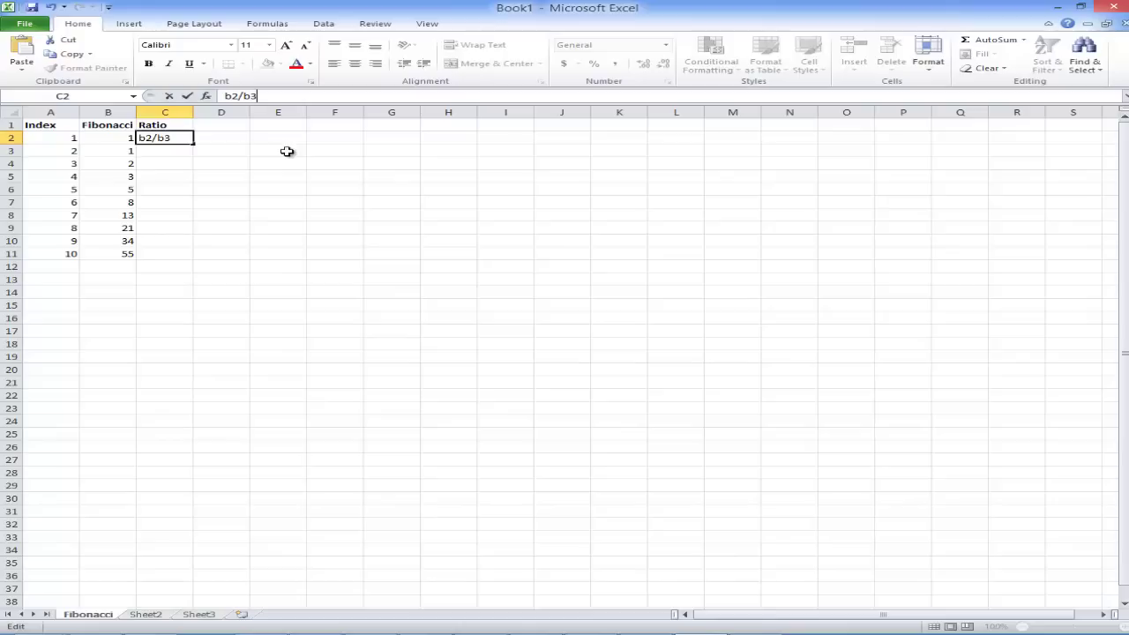
pyautogui.click(226, 96)
pyautogui.write('=')
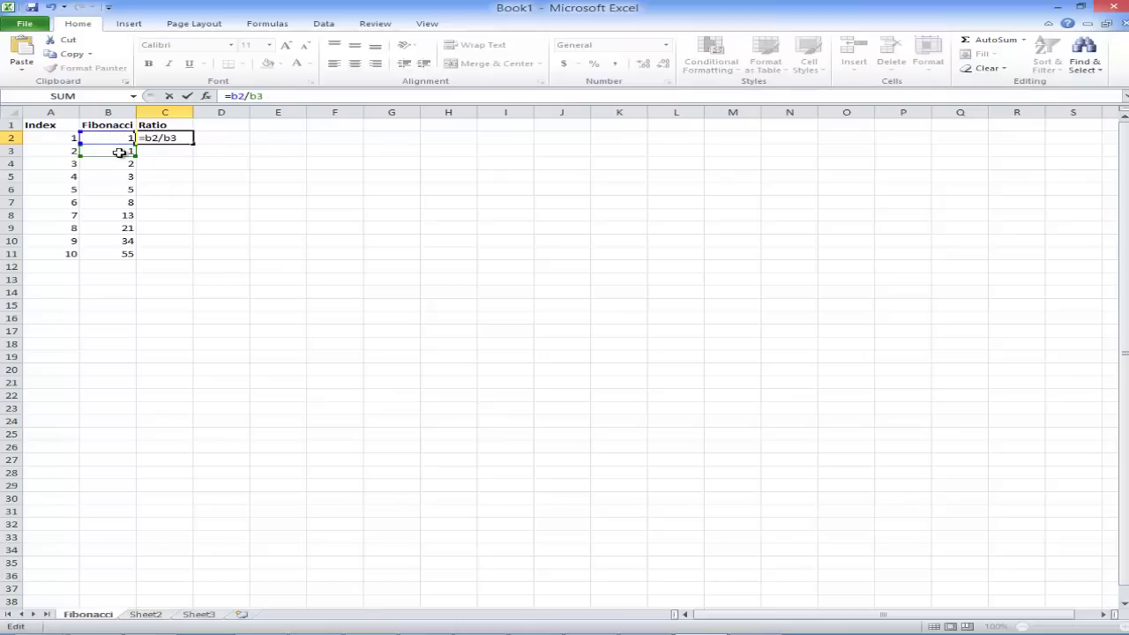
pyautogui.press('Return')
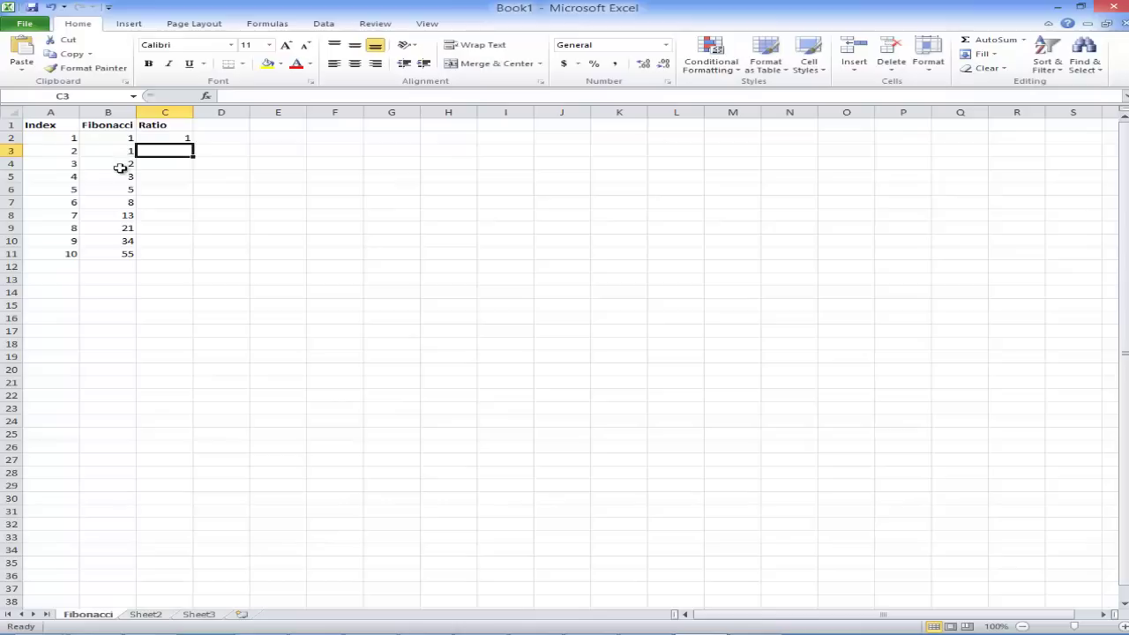
pyautogui.click(176, 138)
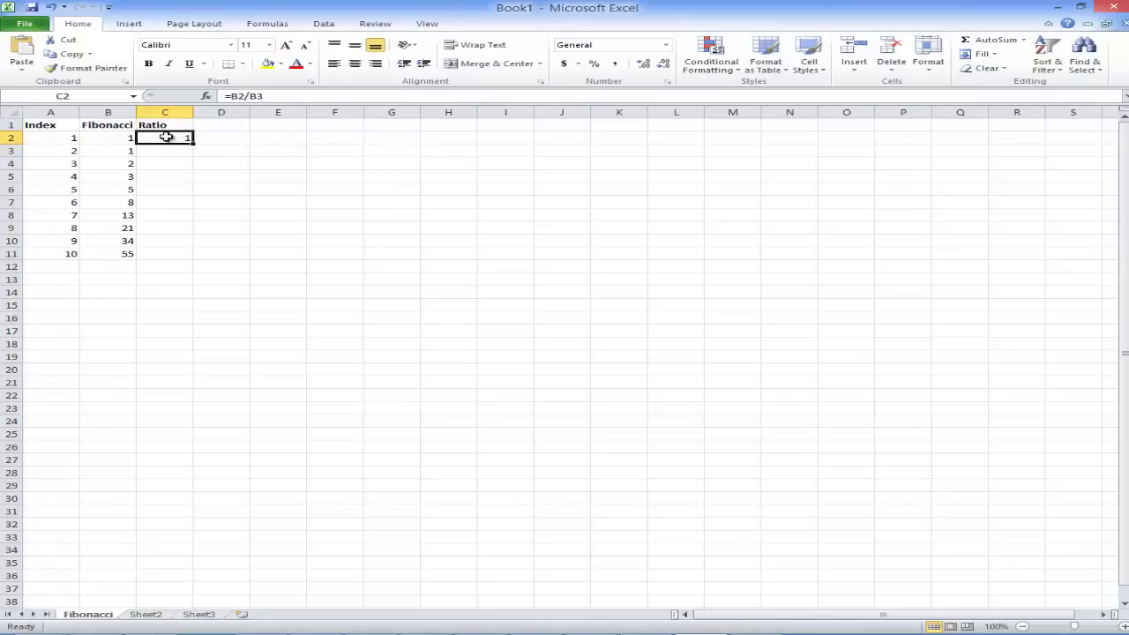
pyautogui.moveTo(192, 143); pyautogui.dragTo(200, 261)
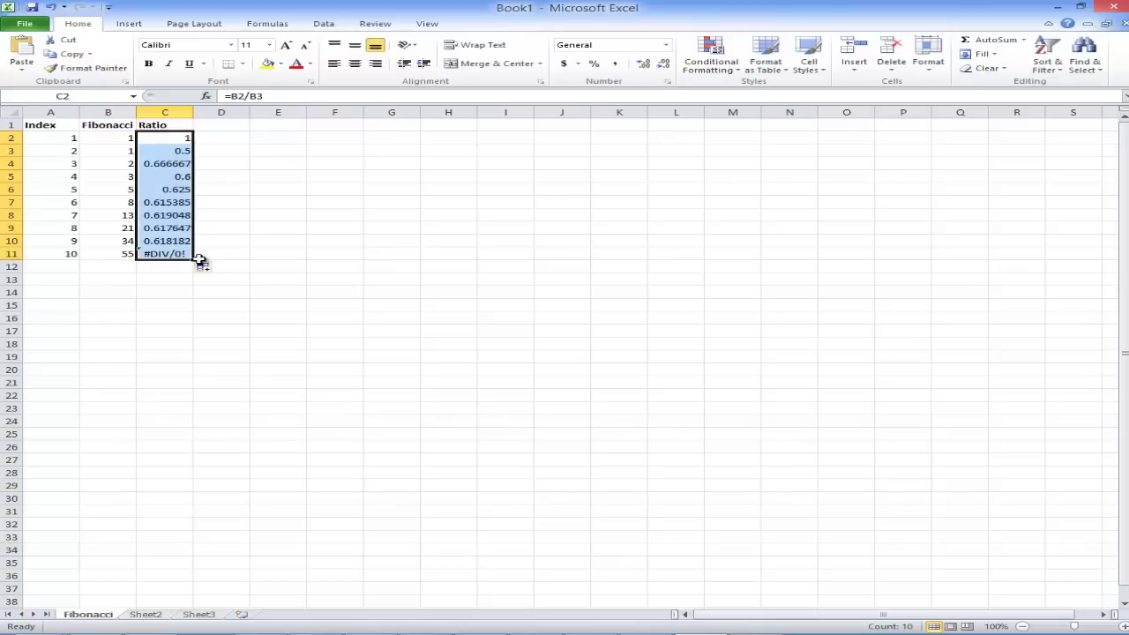
# Clear the formula from the last Ratio cell, C11.
pyautogui.click(183, 254)
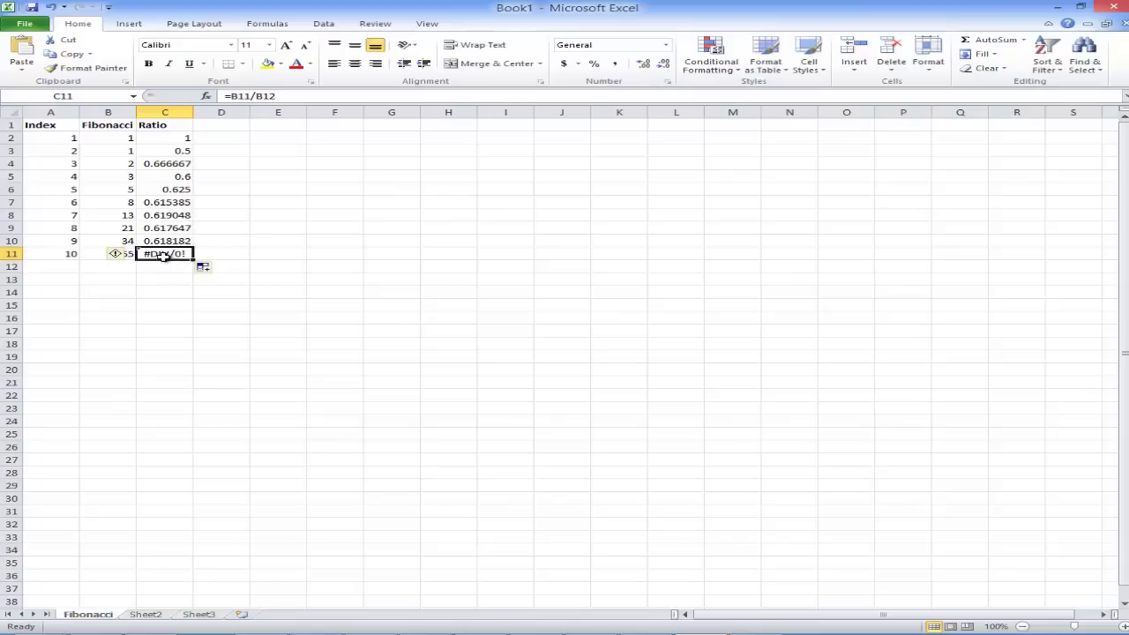
pyautogui.press('Delete')
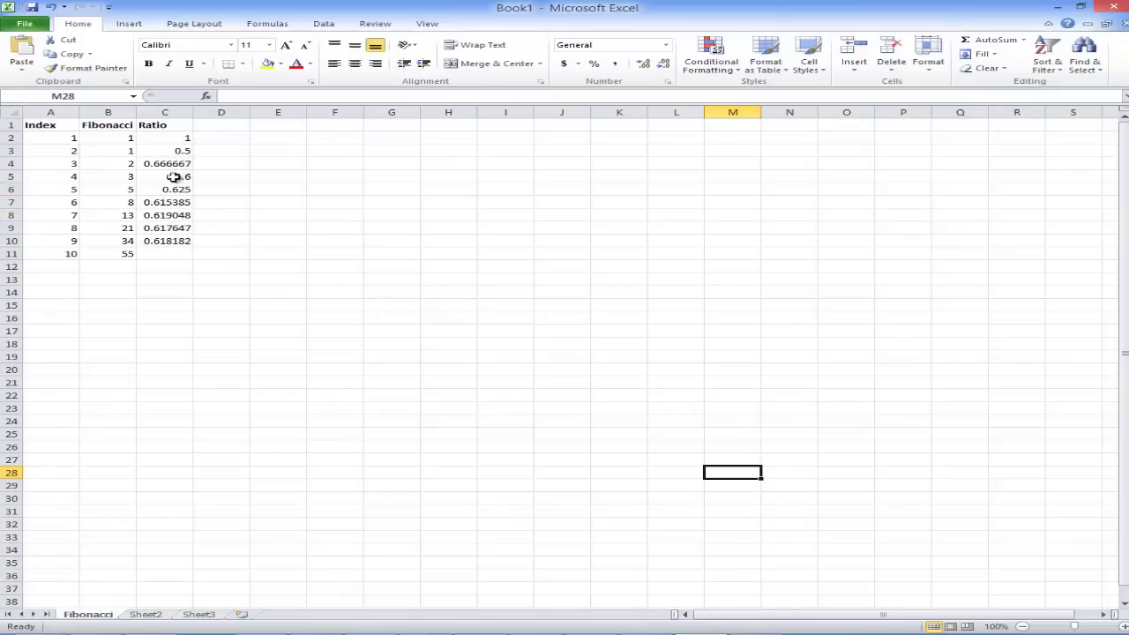
pyautogui.click(179, 244)
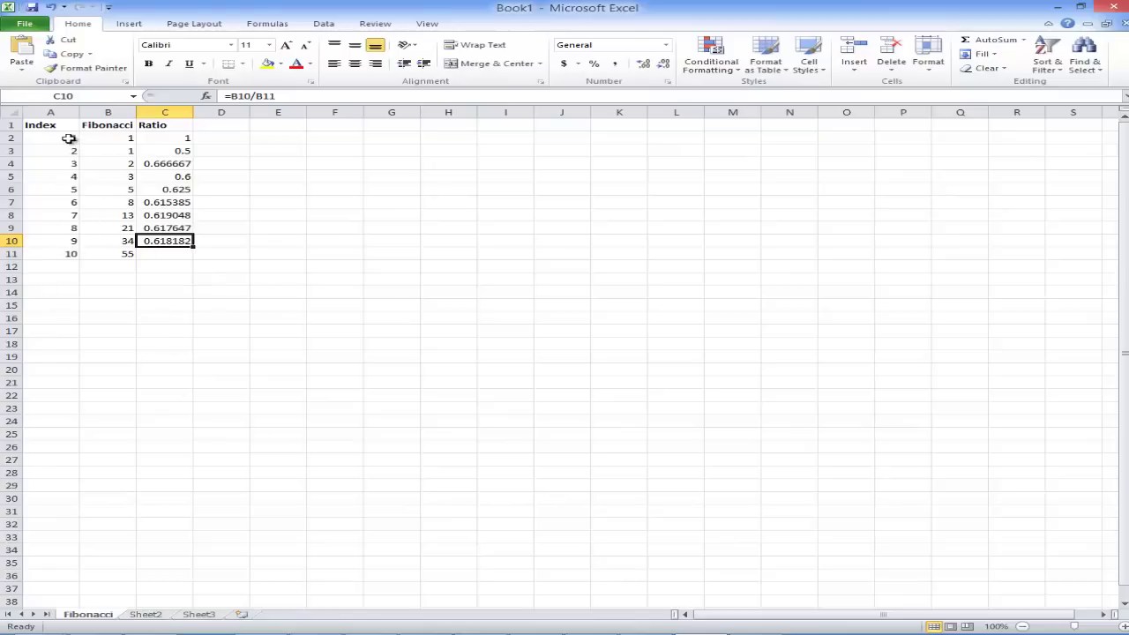
pyautogui.click(278, 189)
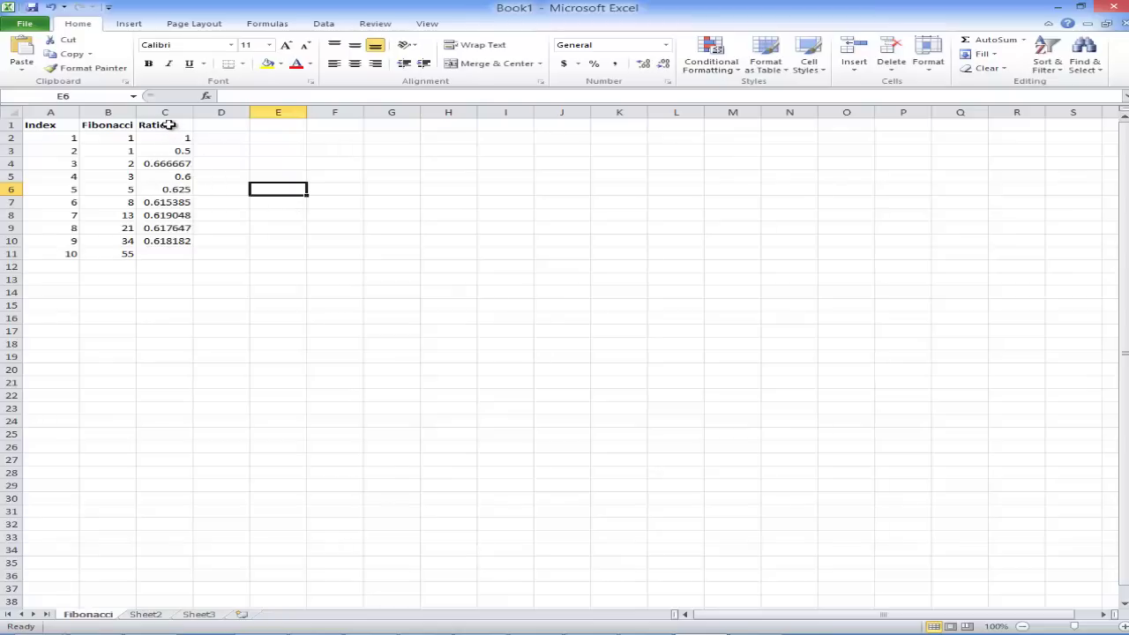
# Insert a scatter chart with smooth lines and markers from the Ratio data in C1:C10.
pyautogui.moveTo(170, 125); pyautogui.dragTo(169, 234)
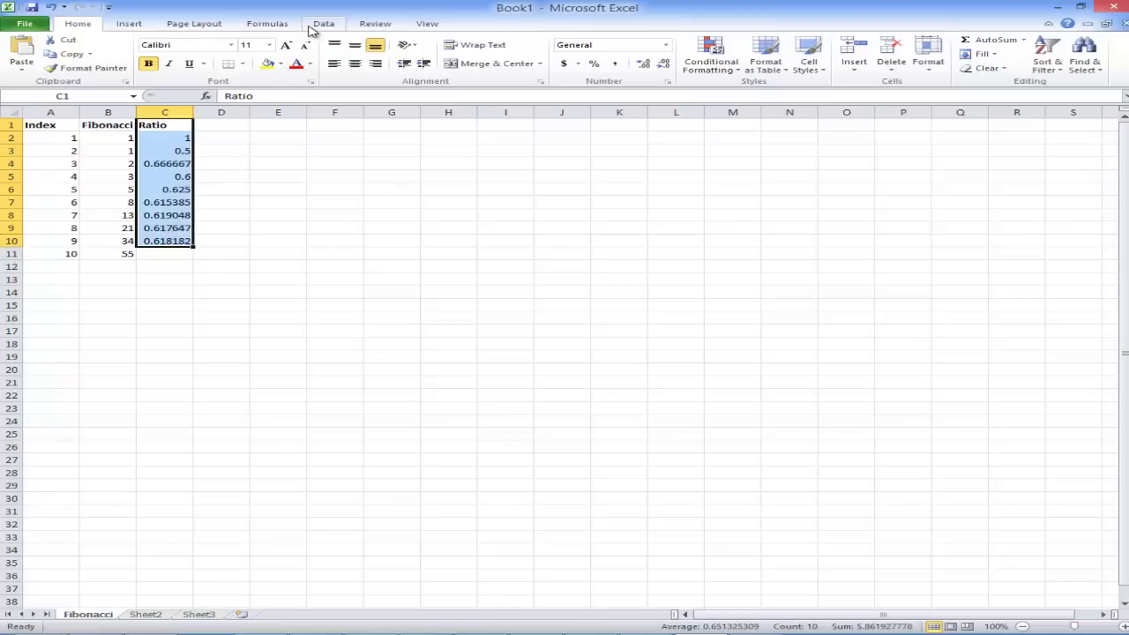
pyautogui.click(132, 27)
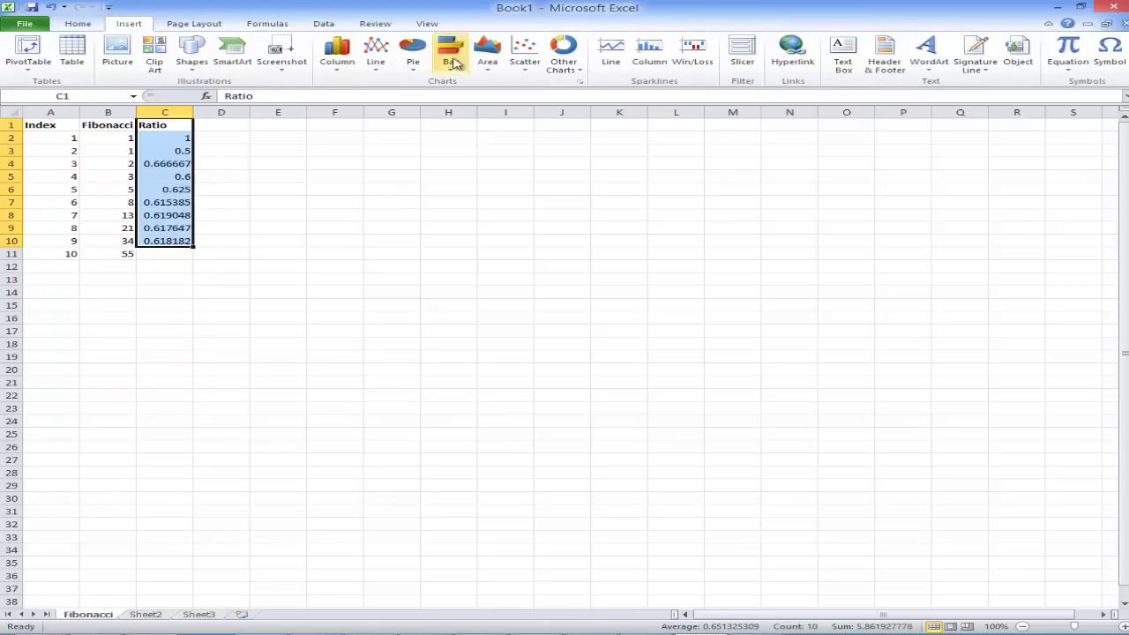
pyautogui.click(524, 55)
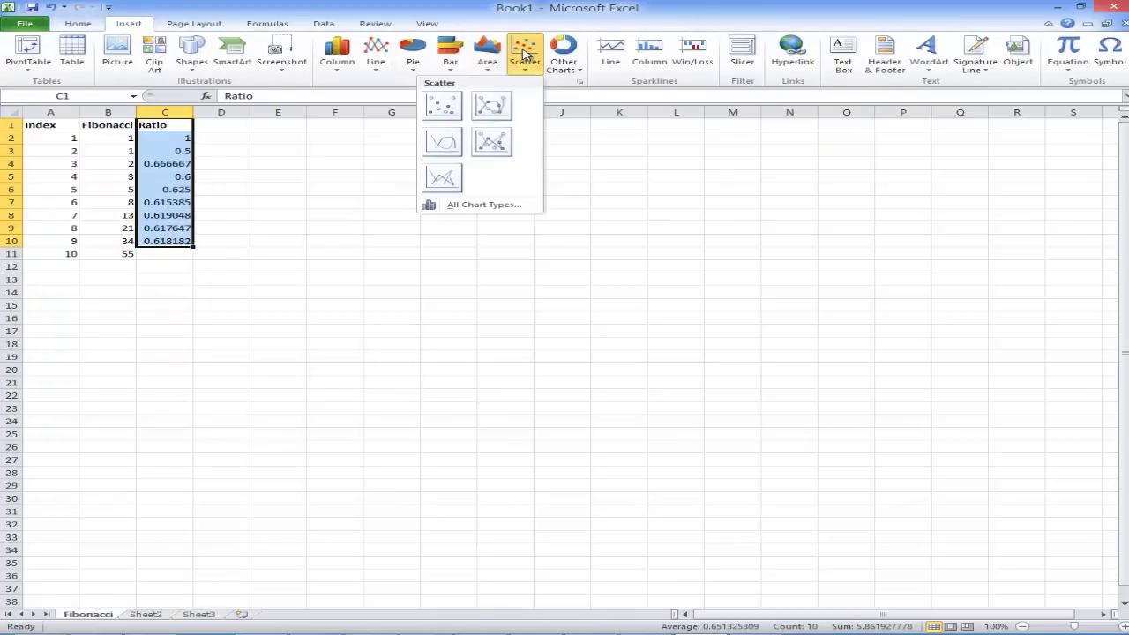
pyautogui.click(493, 106)
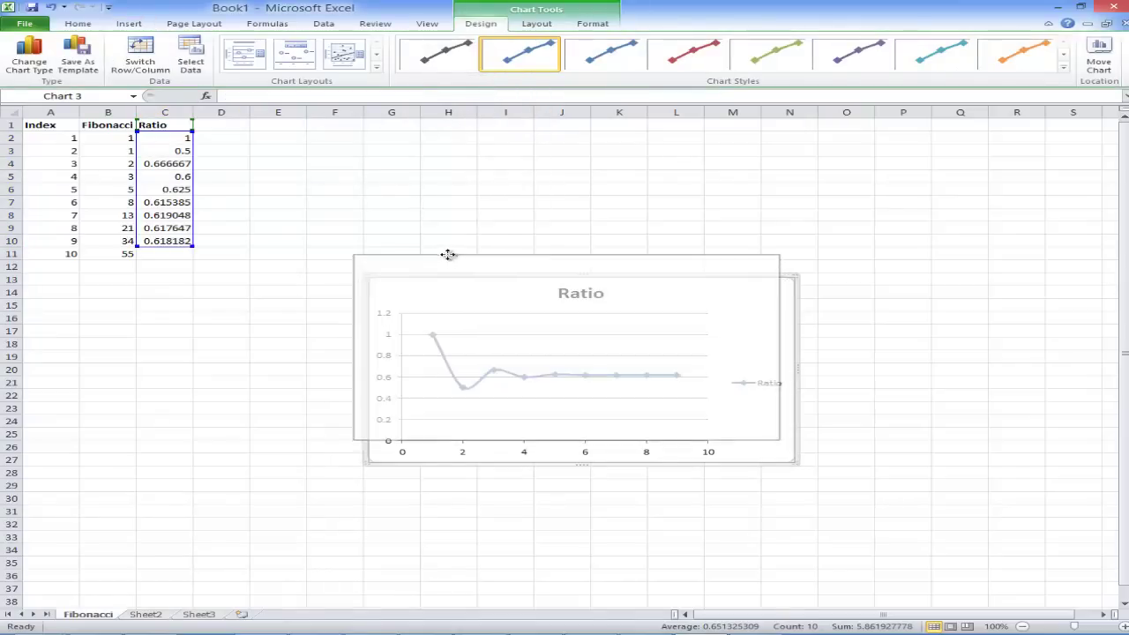
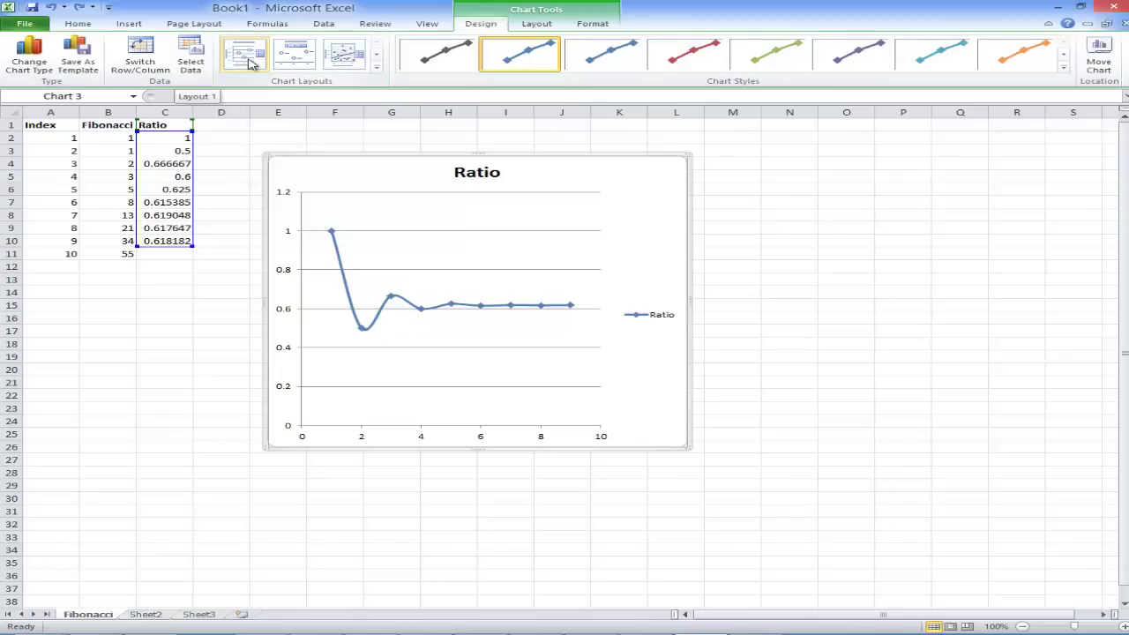
# Apply Layout 1 to the chart and change the chart title to "Fibonacci Ratio vs. Term".
pyautogui.click(247, 58)
pyautogui.click(459, 173)
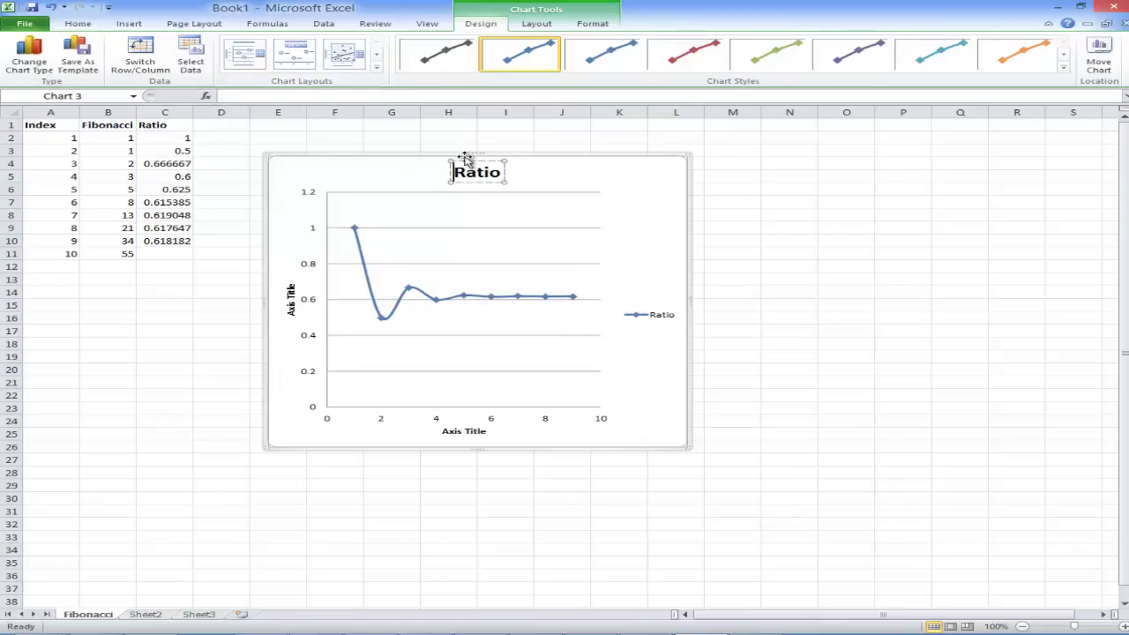
pyautogui.write('Fib')
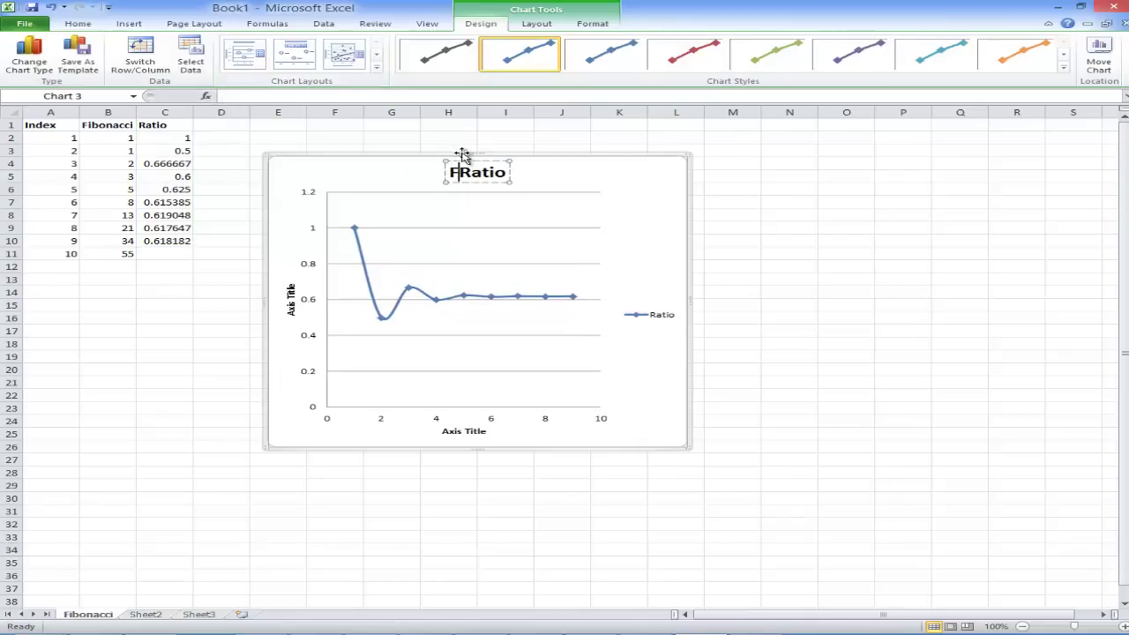
pyautogui.write('onacci')
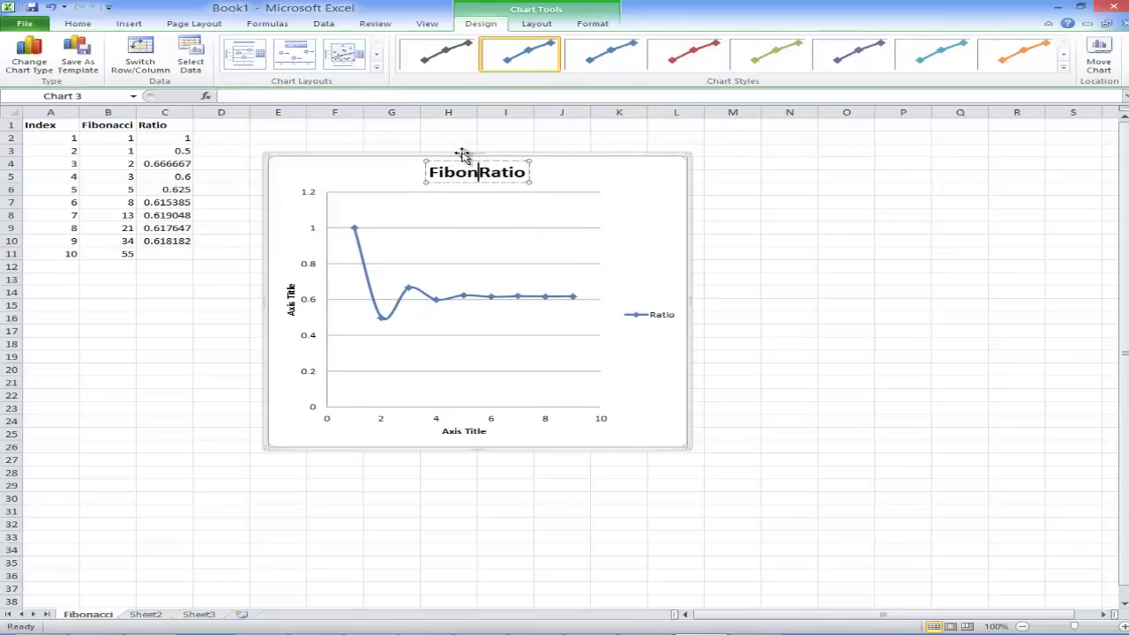
pyautogui.write(' Ratio')
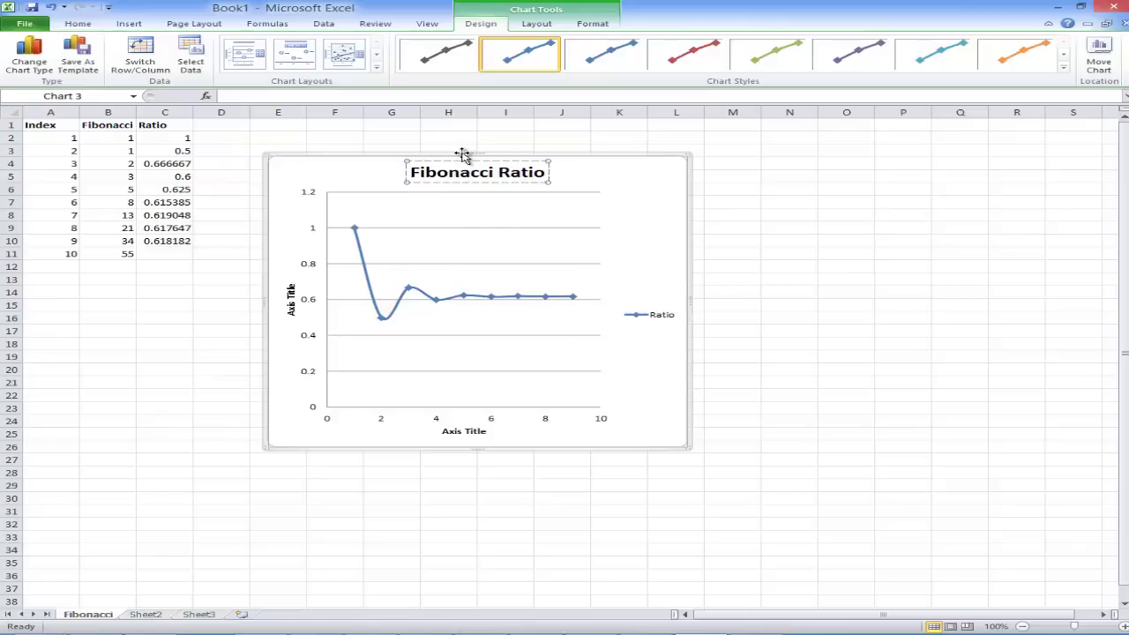
pyautogui.write(' vs. Term')
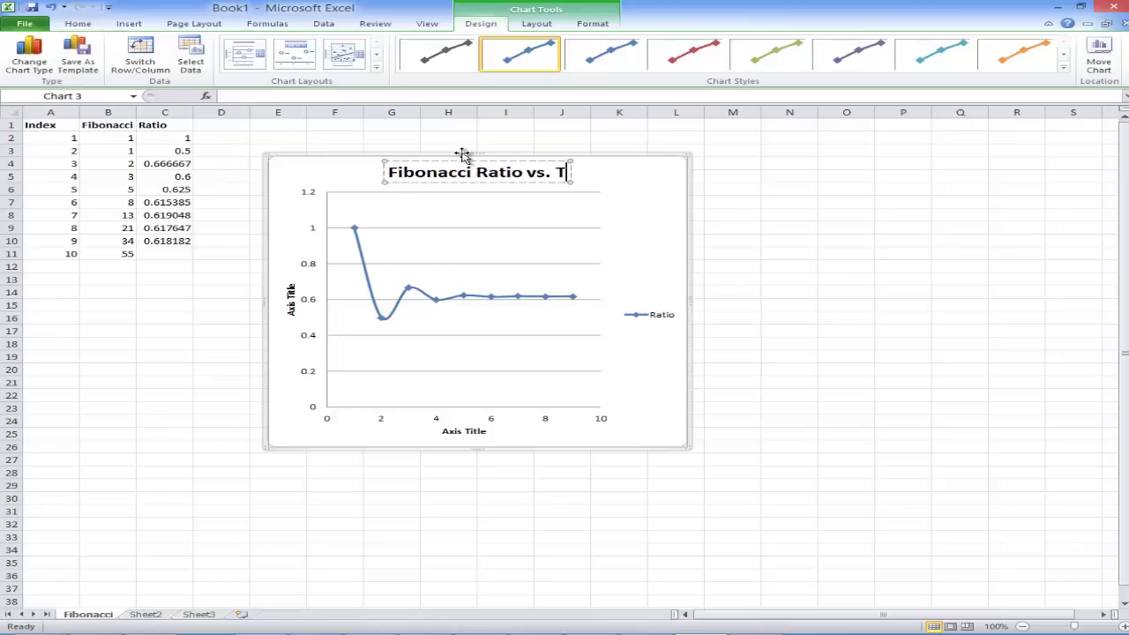
pyautogui.click(628, 265)
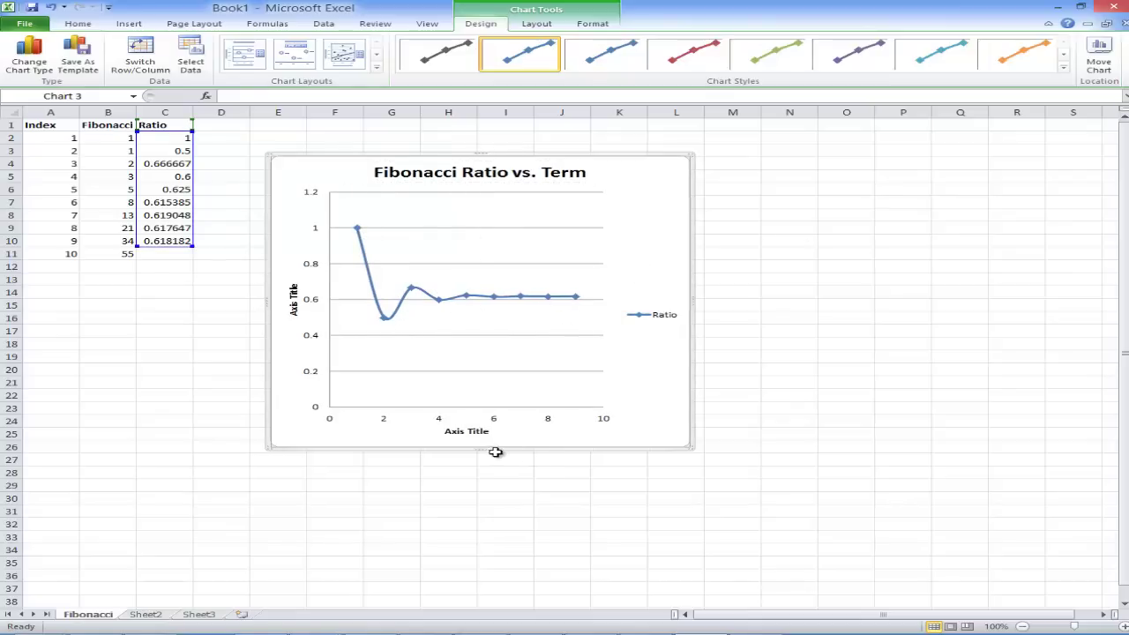
# Replace the horizontal axis title placeholder with "Index".
pyautogui.doubleClick(467, 431)
pyautogui.click(744, 479)
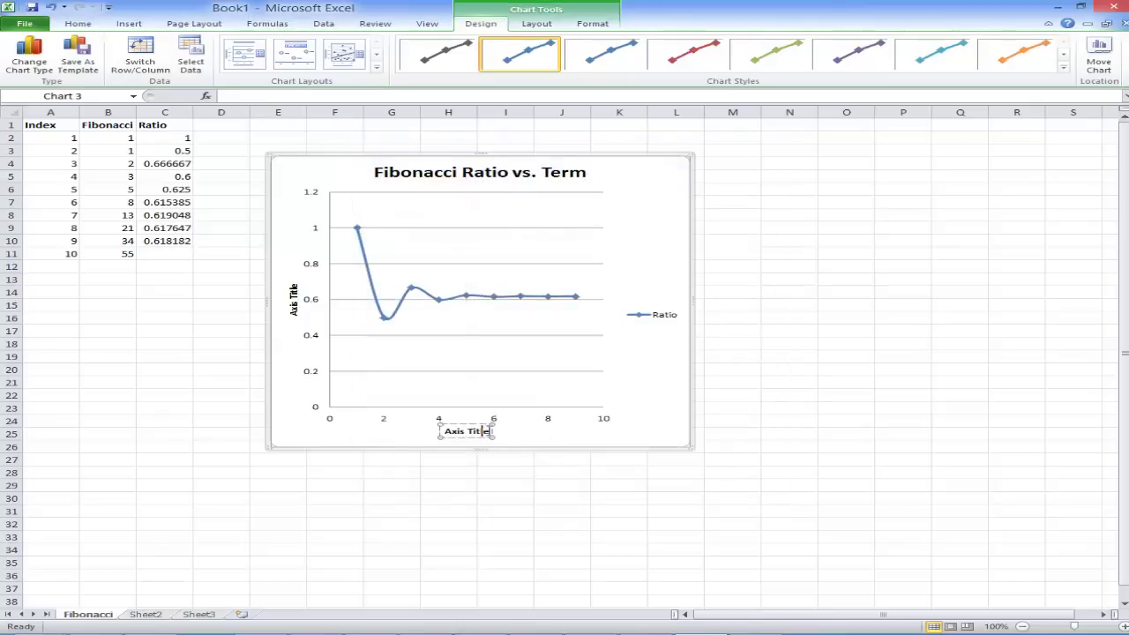
pyautogui.click(484, 432)
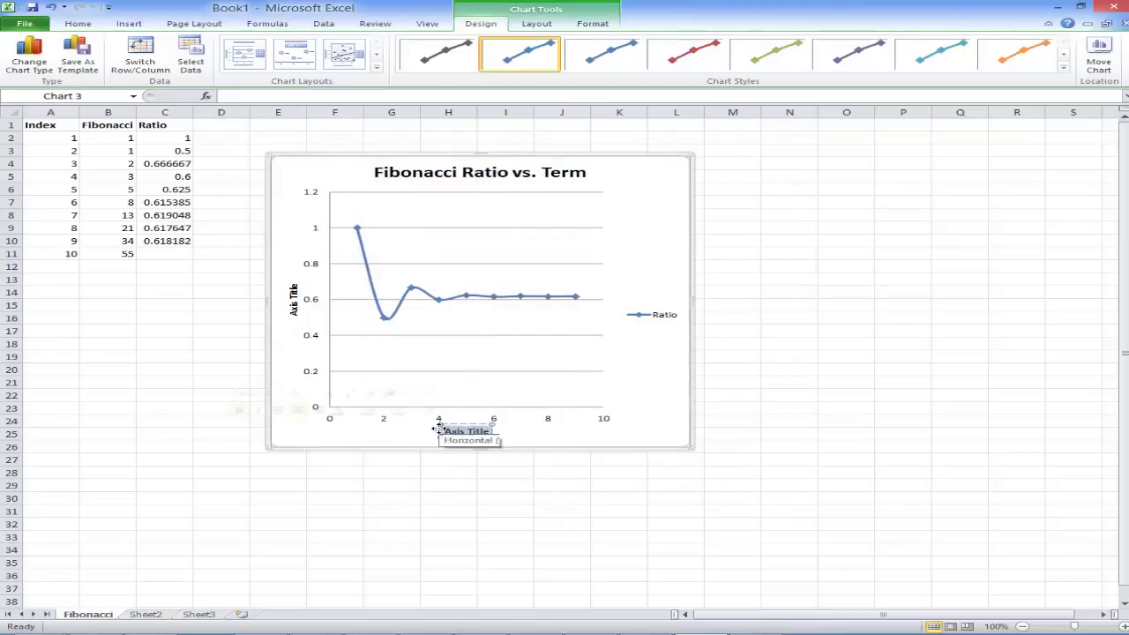
pyautogui.press('Delete')
pyautogui.write('Index')
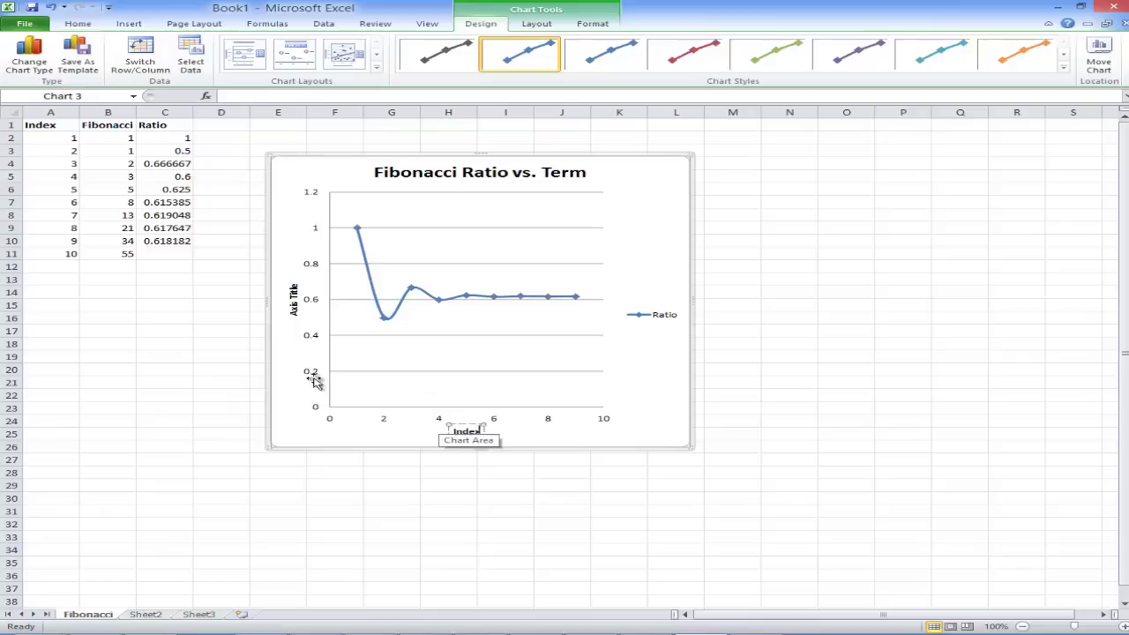
# Replace the vertical axis title placeholder with "Ratio".
pyautogui.click(294, 306)
pyautogui.doubleClick(294, 306)
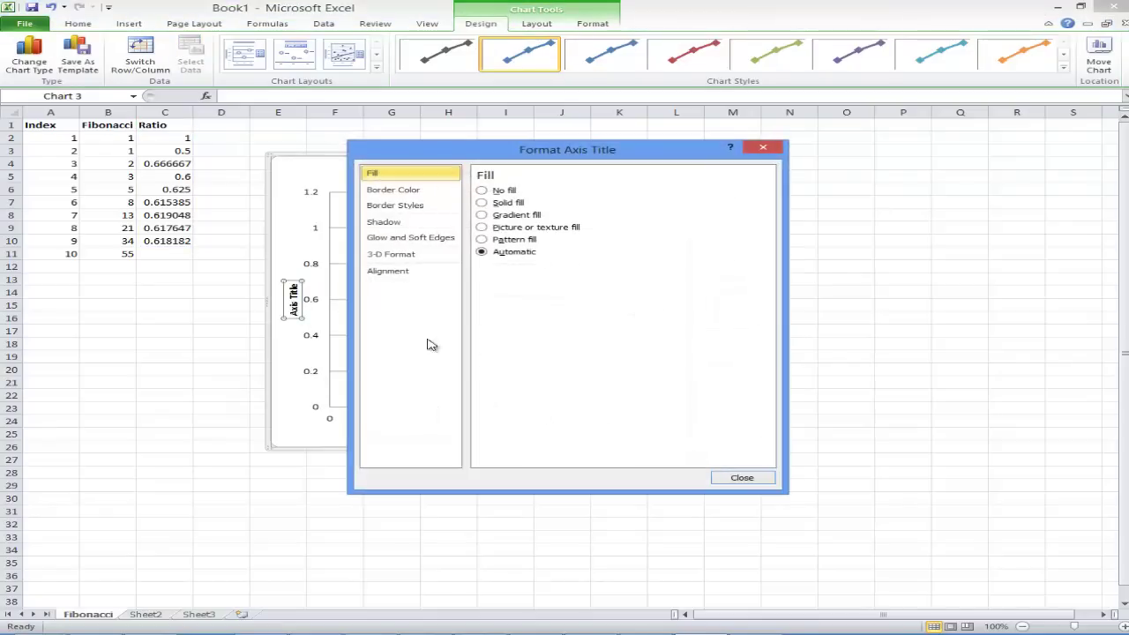
pyautogui.click(751, 479)
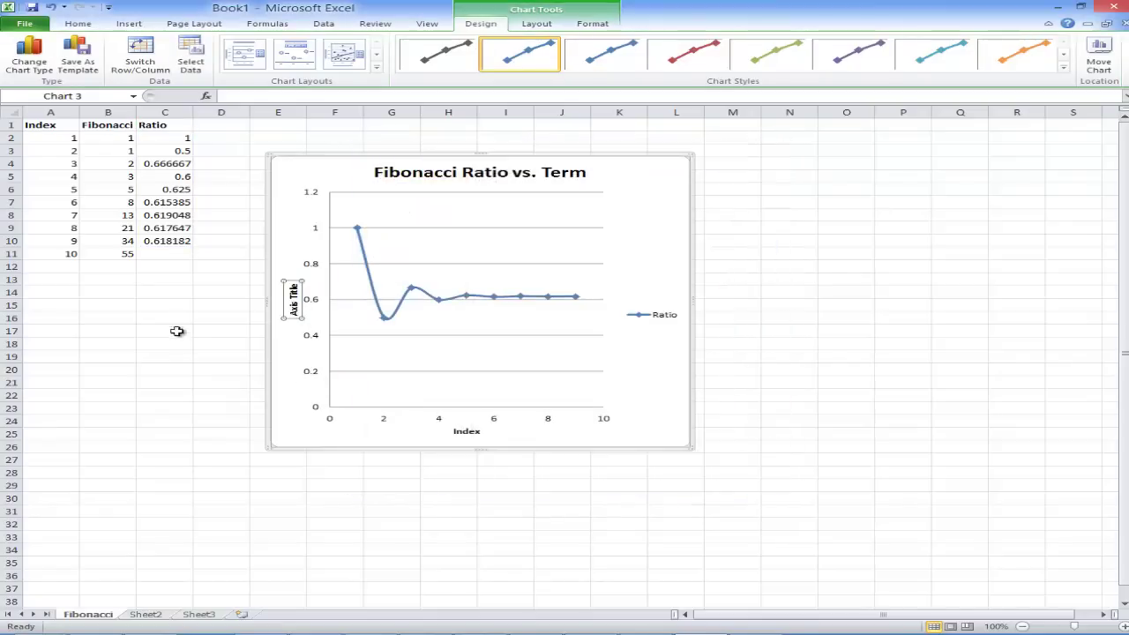
pyautogui.click(294, 308)
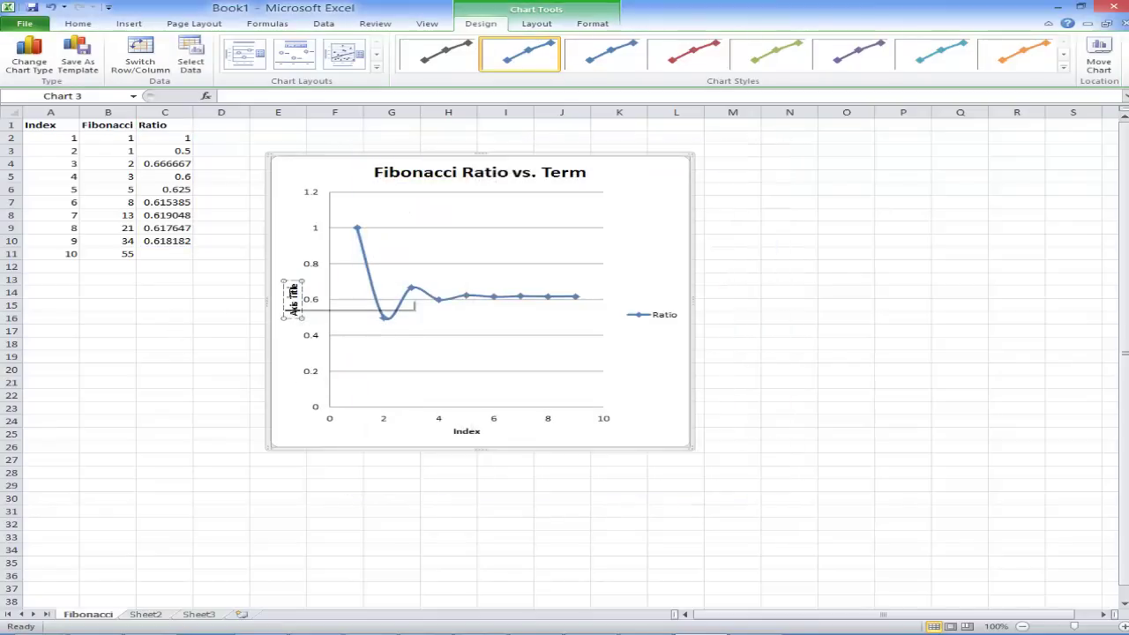
pyautogui.hotkey('ctrl', 'a')
pyautogui.press('BackSpace')
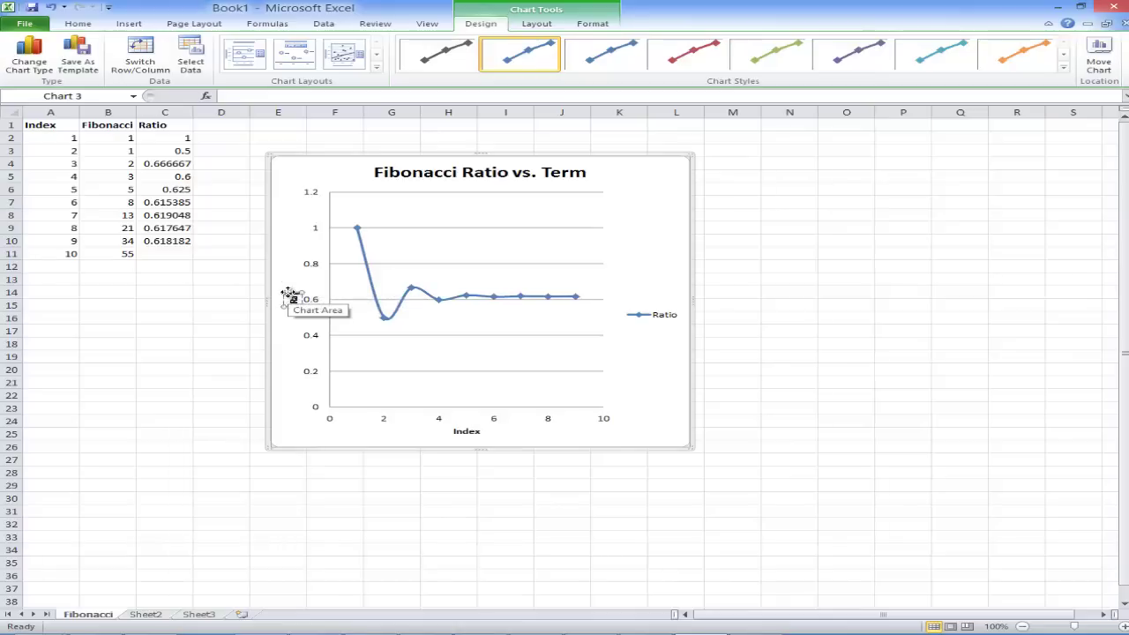
pyautogui.write('Ratio')
pyautogui.click(359, 282)
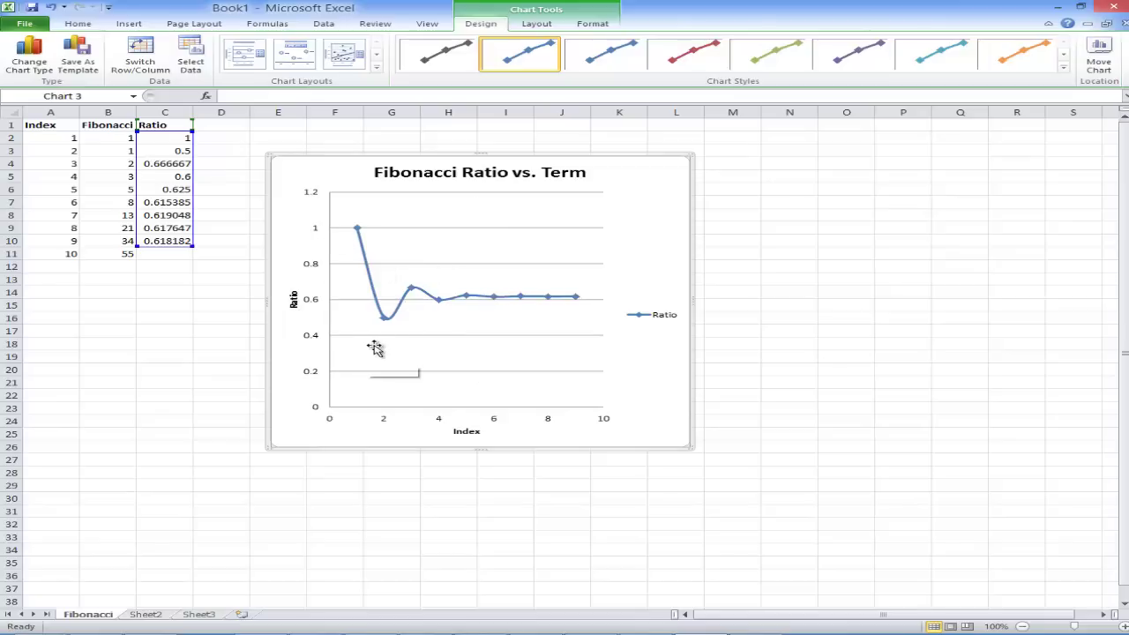
# Fix the vertical axis bounds at a minimum of 0.45 and a maximum of 1.05.
pyautogui.doubleClick(315, 231)
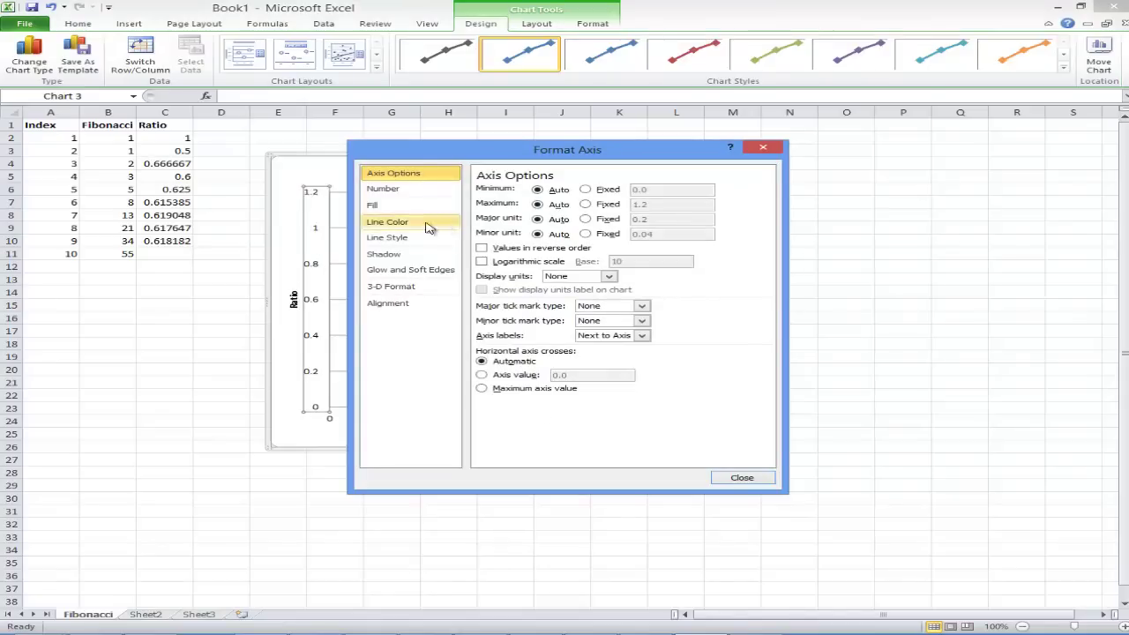
pyautogui.click(584, 189)
pyautogui.click(586, 203)
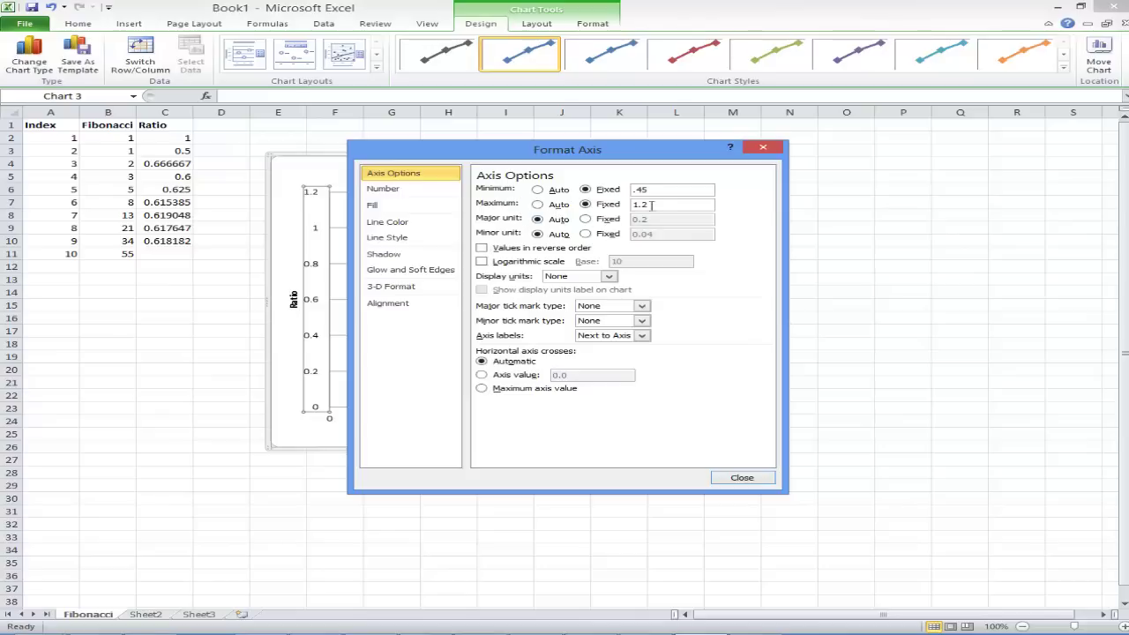
pyautogui.click(661, 204)
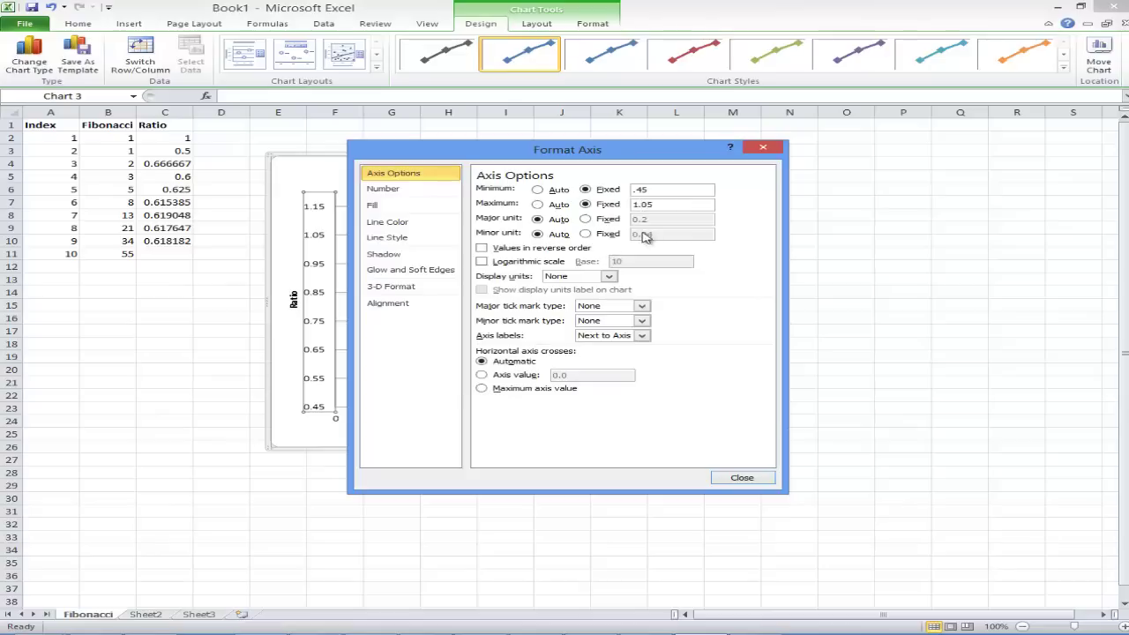
pyautogui.click(740, 477)
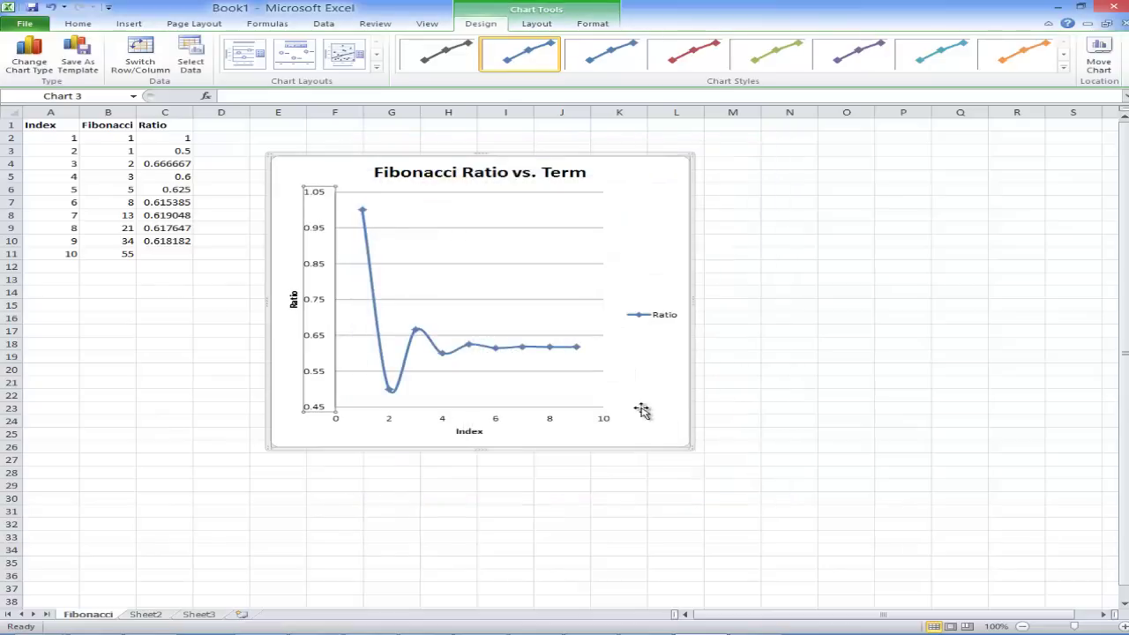
pyautogui.click(673, 417)
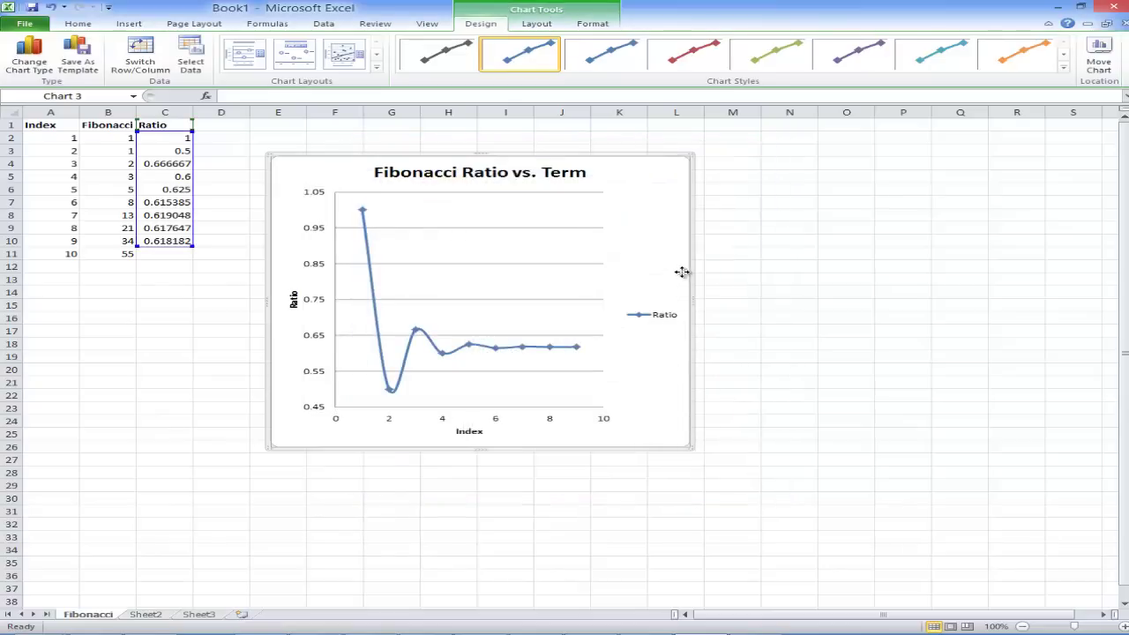
# Enlarge the chart and widen its plot area, placing the Ratio legend over the right end of the plot.
pyautogui.moveTo(680, 270); pyautogui.dragTo(646, 261)
pyautogui.moveTo(655, 435); pyautogui.dragTo(728, 499)
pyautogui.click(562, 315)
pyautogui.moveTo(641, 320); pyautogui.dragTo(683, 310)
pyautogui.click(693, 341)
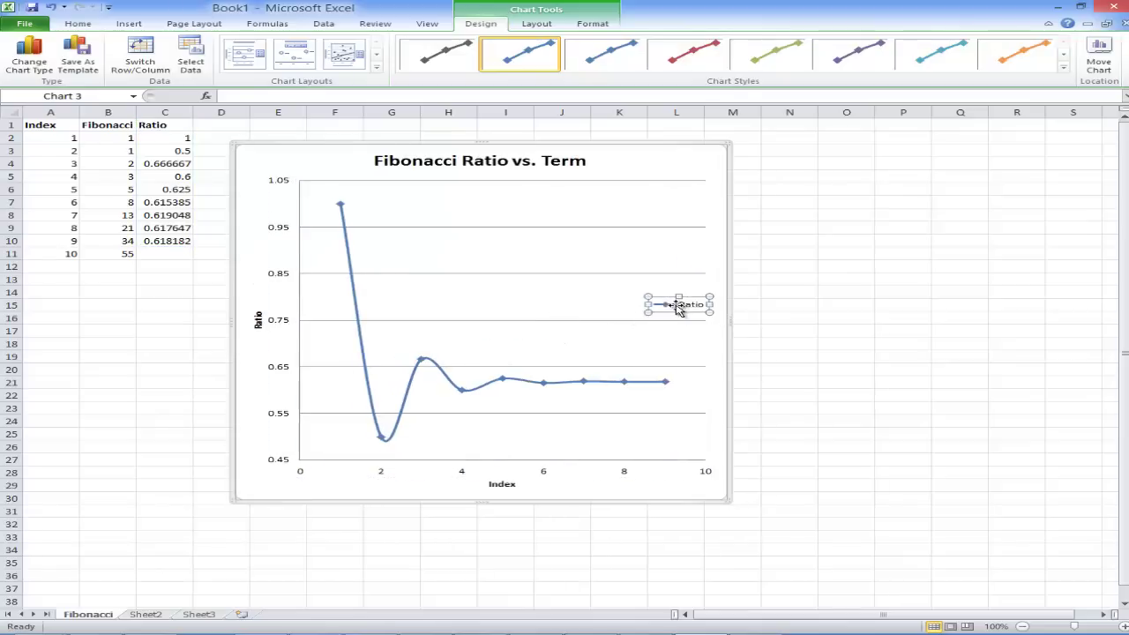
pyautogui.click(667, 351)
pyautogui.click(714, 414)
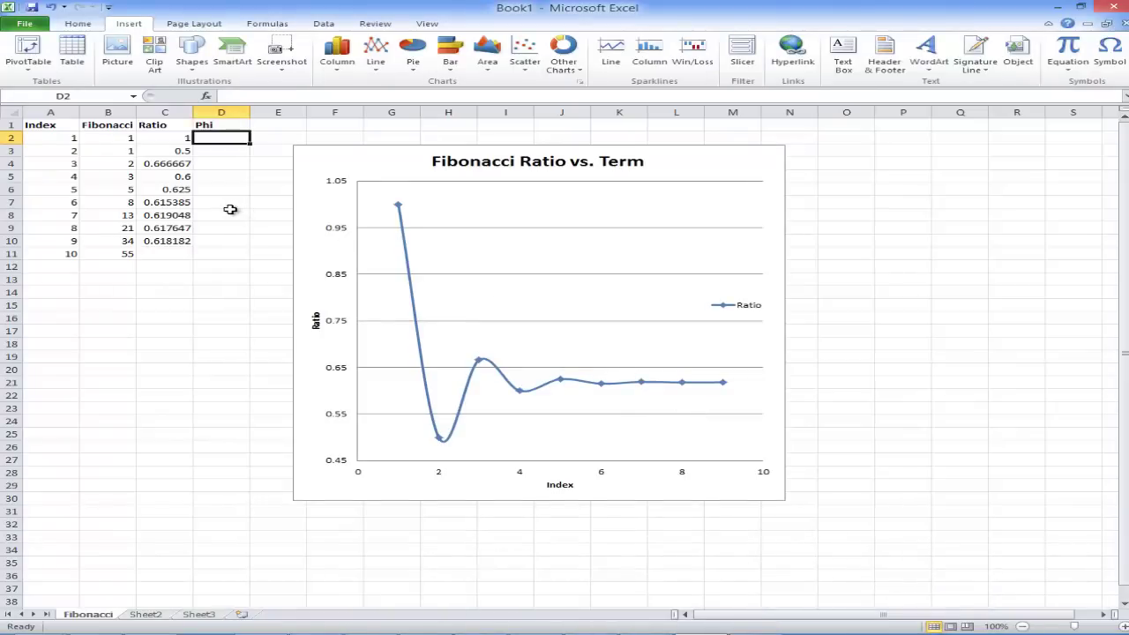
# Enter 0.618 in D2 under the Phi heading and fill it down to D10.
pyautogui.click(220, 152)
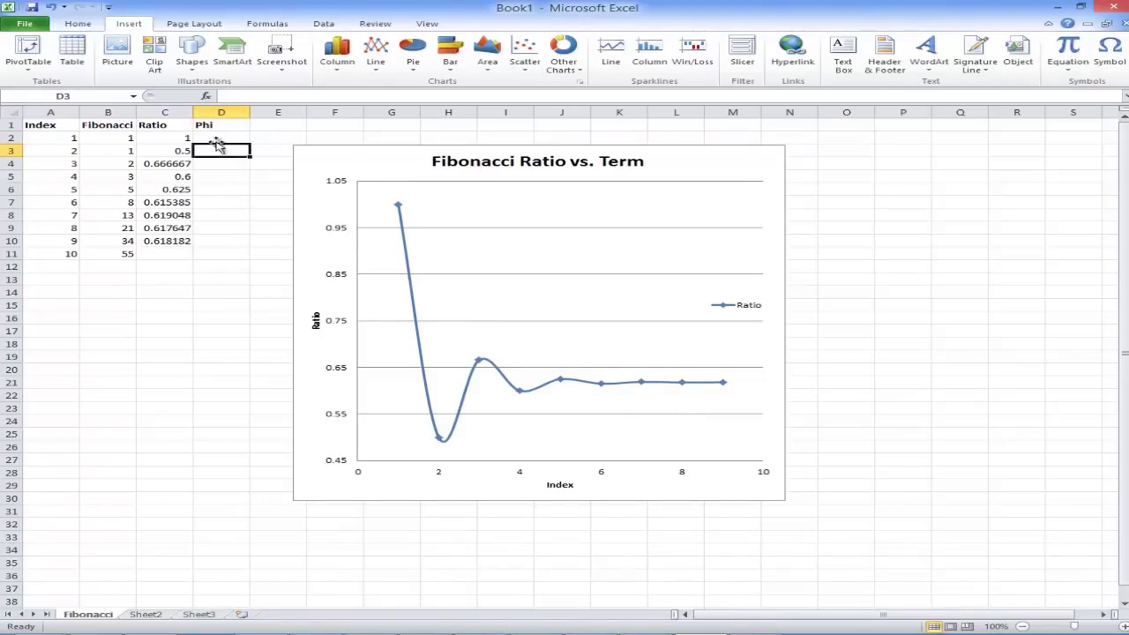
pyautogui.click(216, 127)
pyautogui.click(222, 139)
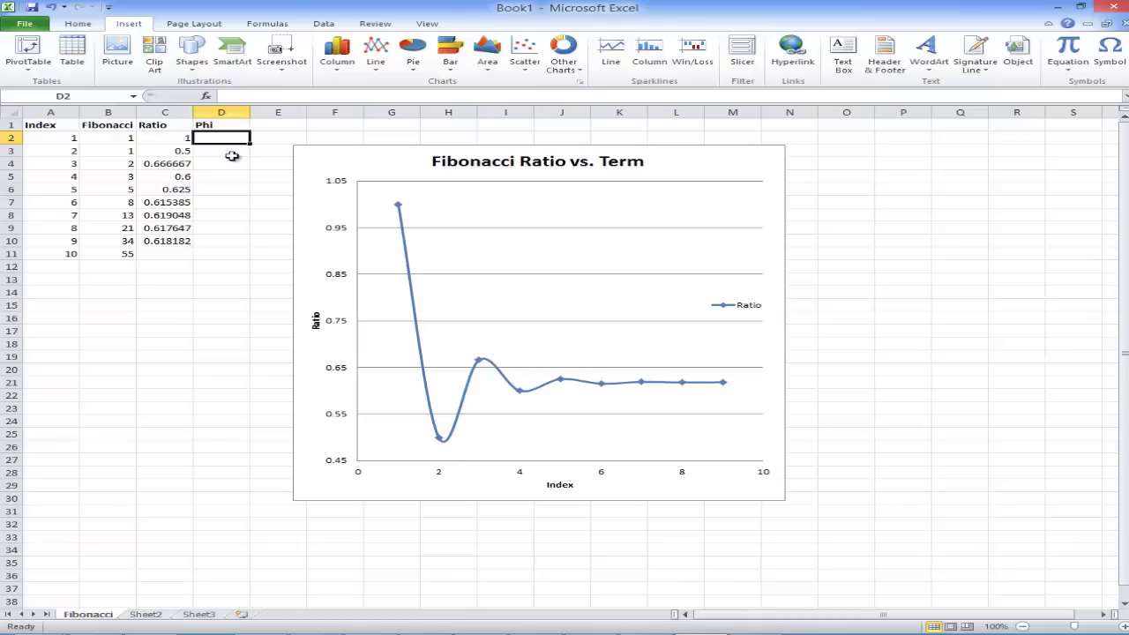
pyautogui.write('0.618')
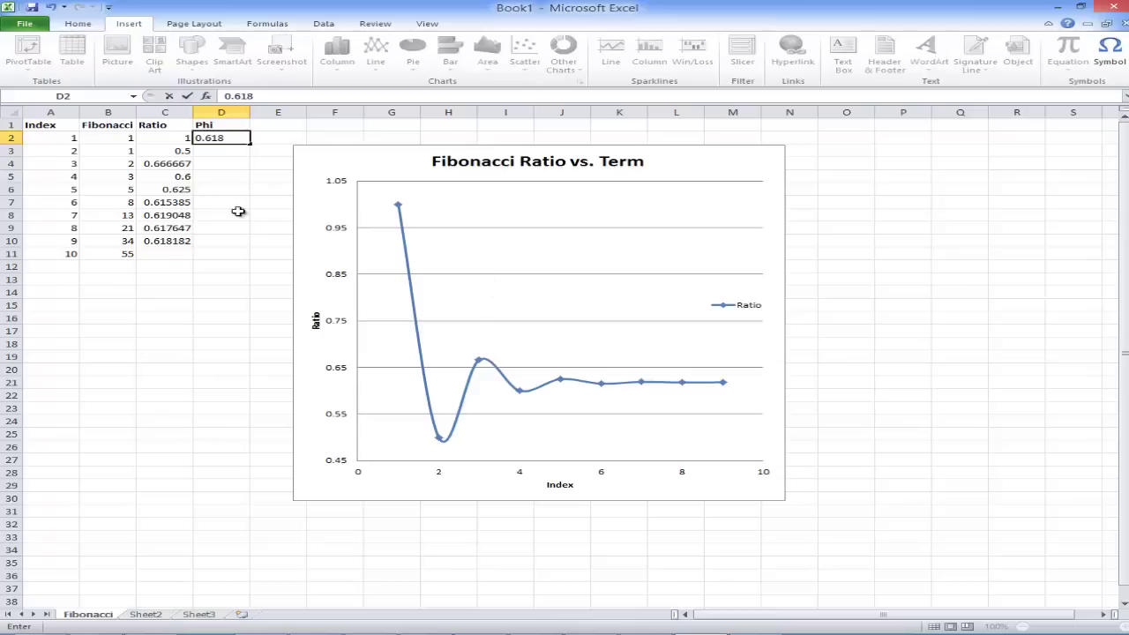
pyautogui.click(260, 192)
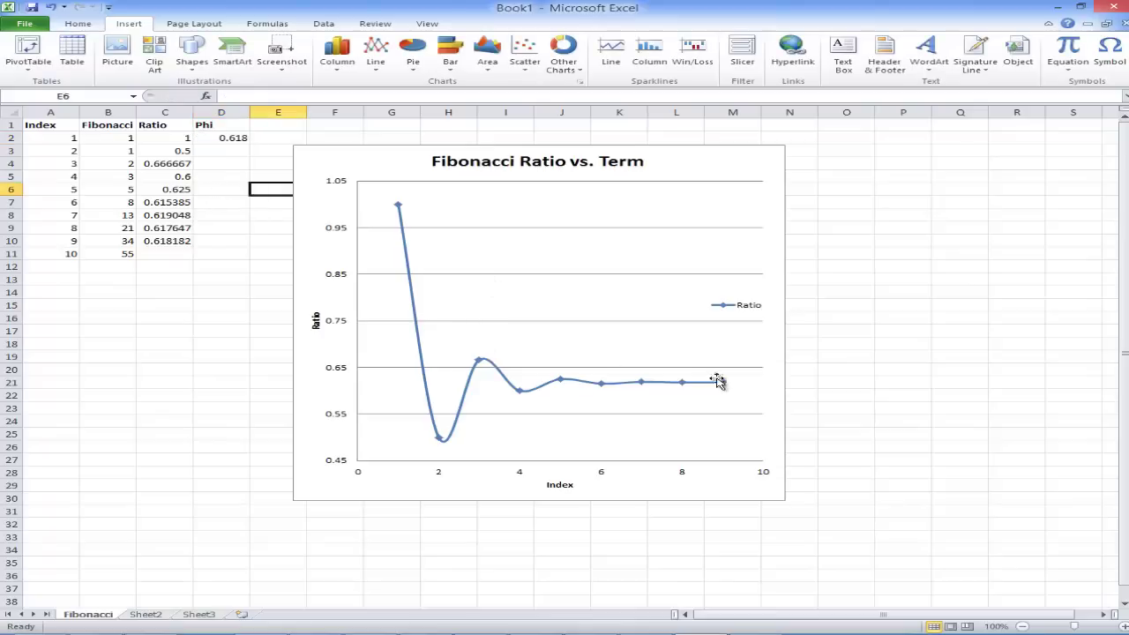
pyautogui.click(238, 140)
pyautogui.moveTo(249, 145); pyautogui.dragTo(244, 246)
pyautogui.click(279, 283)
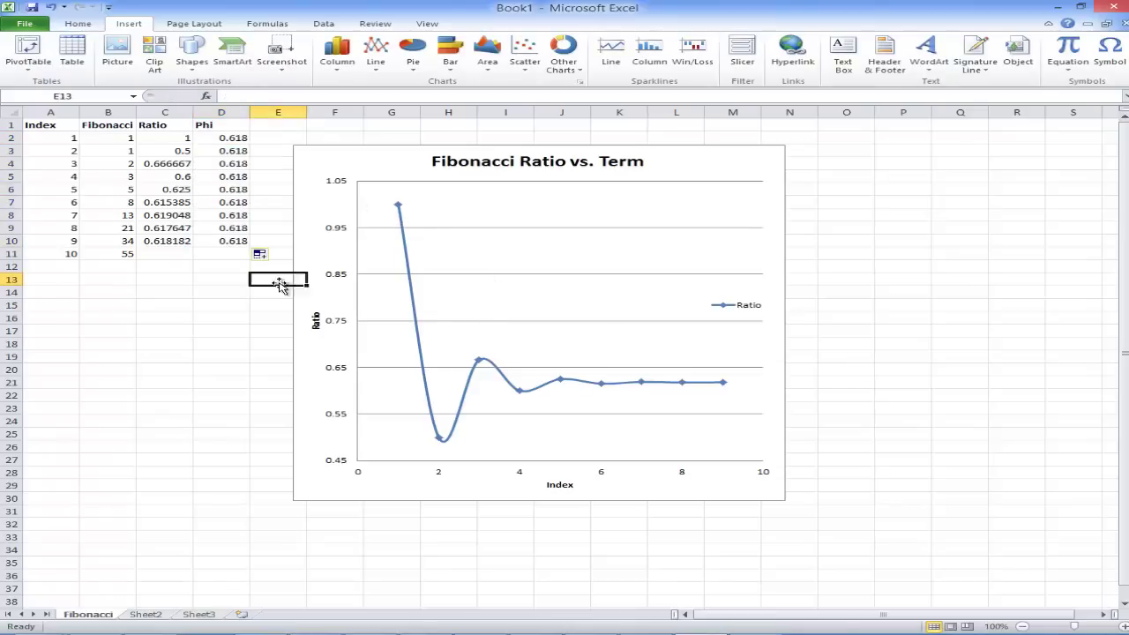
# Add a second data series to the chart and take its name from the Phi heading in D1.
pyautogui.rightClick(405, 247)
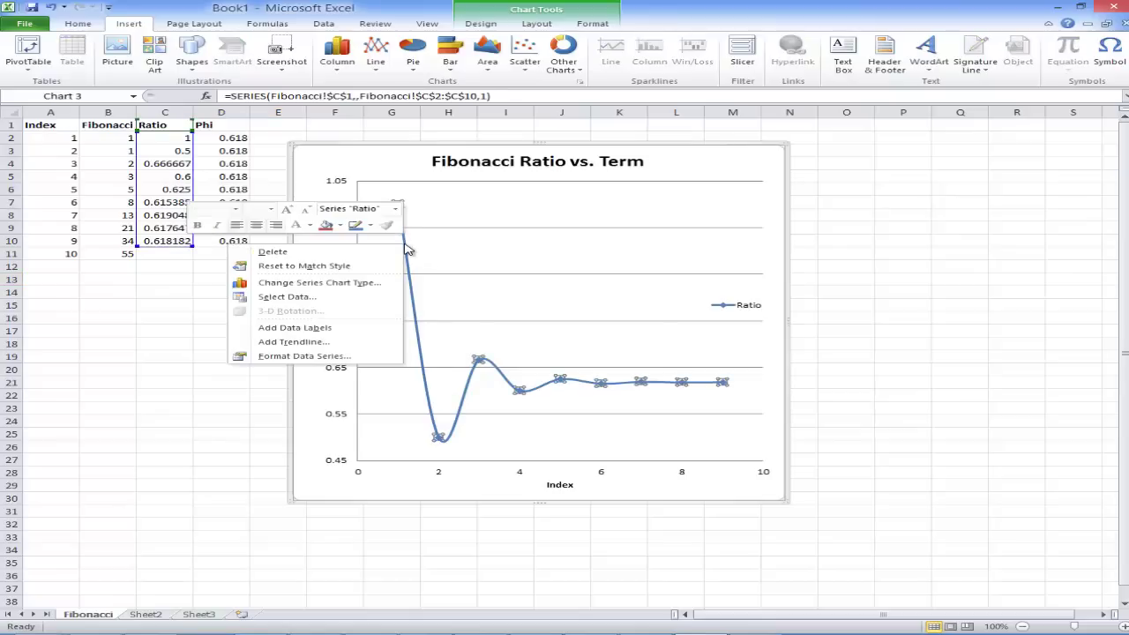
pyautogui.click(405, 246)
pyautogui.rightClick(404, 248)
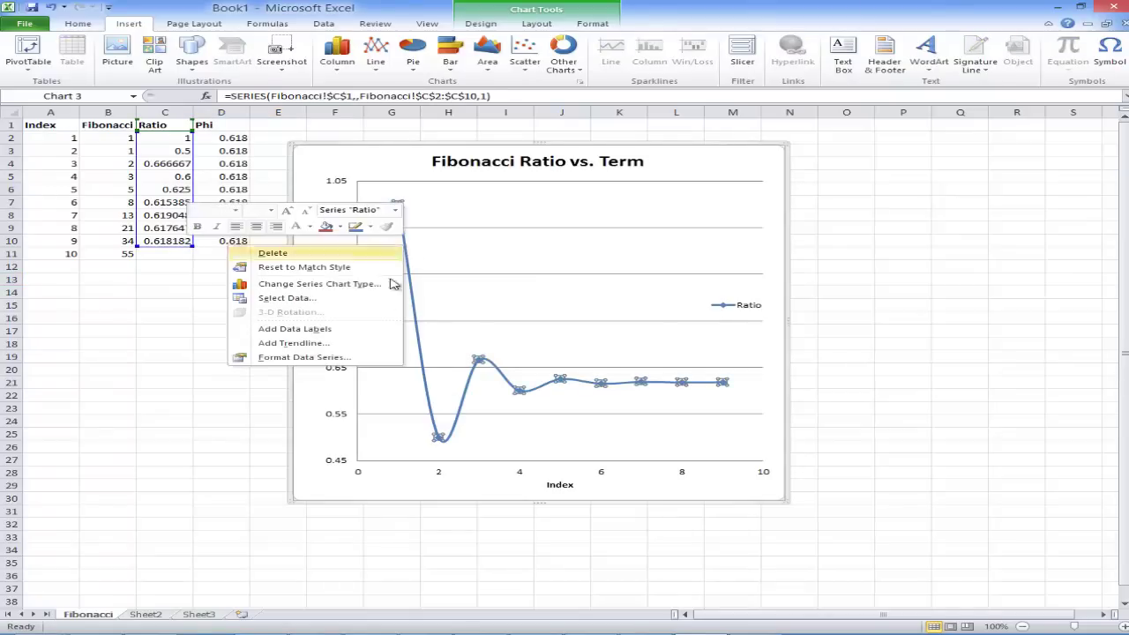
pyautogui.click(357, 301)
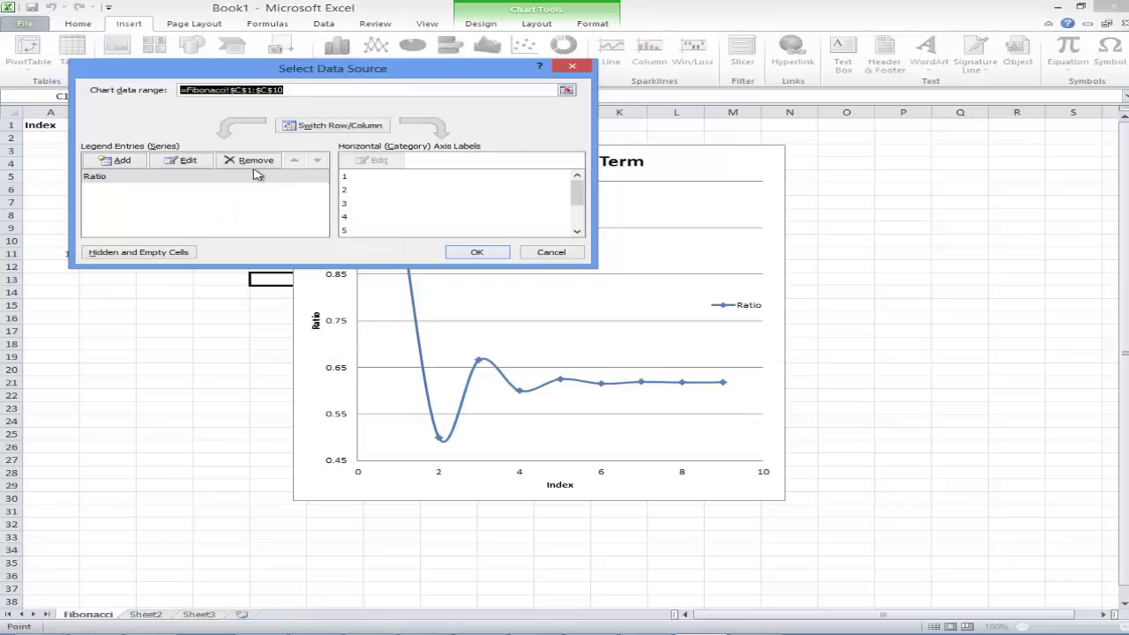
pyautogui.click(121, 161)
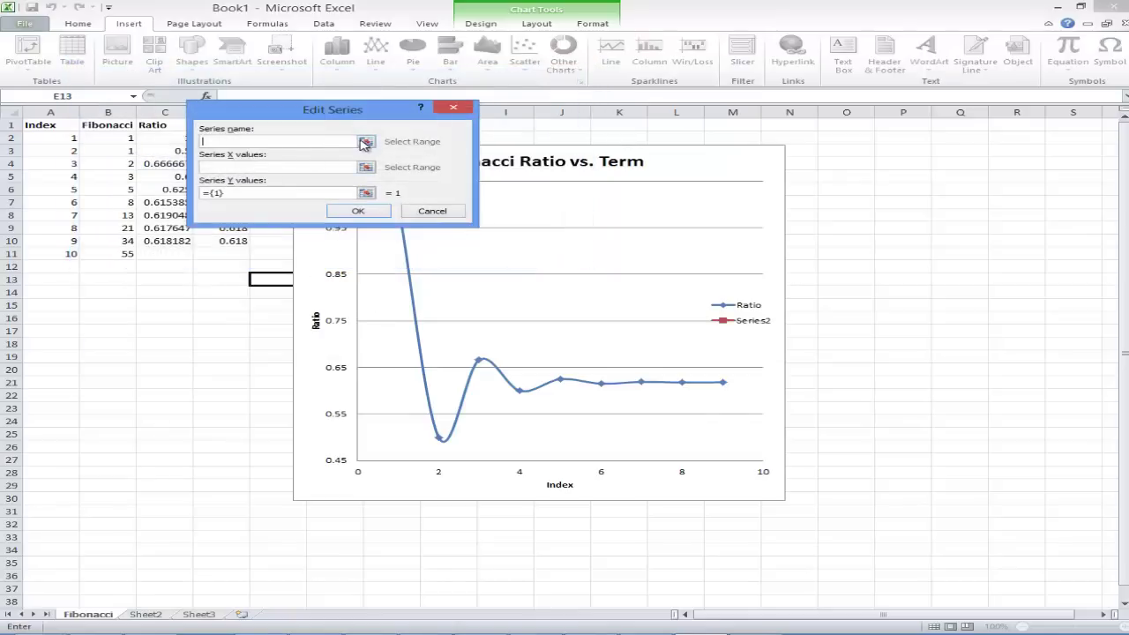
pyautogui.click(365, 142)
pyautogui.click(457, 132)
pyautogui.moveTo(329, 110); pyautogui.dragTo(484, 102)
pyautogui.click(526, 137)
pyautogui.click(211, 125)
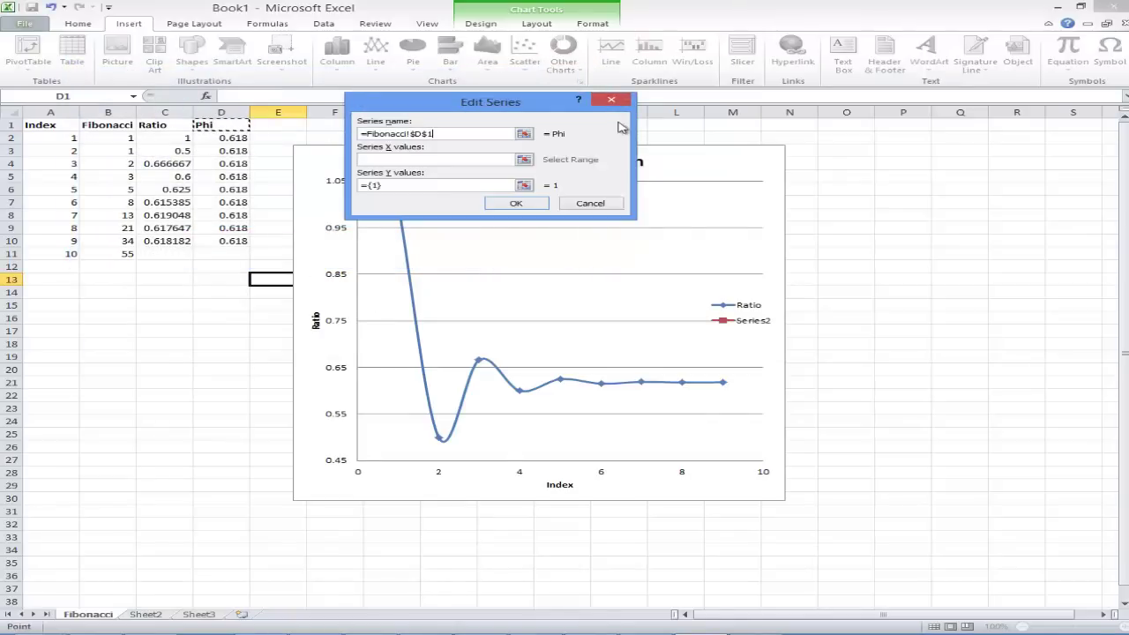
pyautogui.press('Return')
# Set the Phi series' Y values to D2:D10 and apply the new series to the chart.
pyautogui.click(524, 185)
pyautogui.moveTo(230, 139); pyautogui.dragTo(234, 242)
pyautogui.click(615, 124)
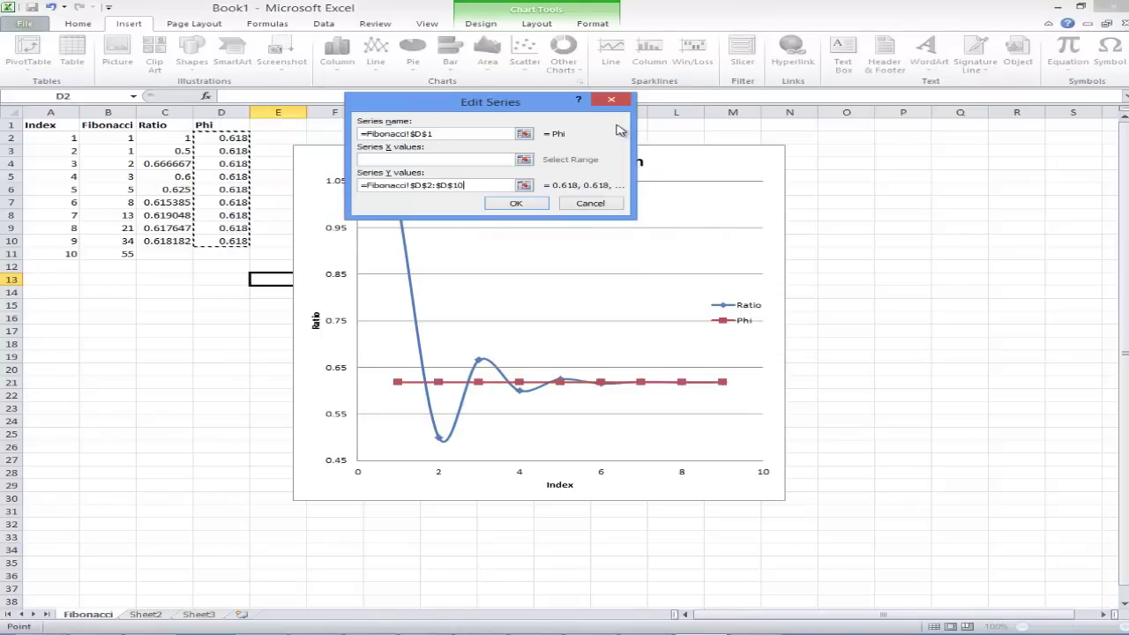
pyautogui.click(519, 203)
pyautogui.click(476, 252)
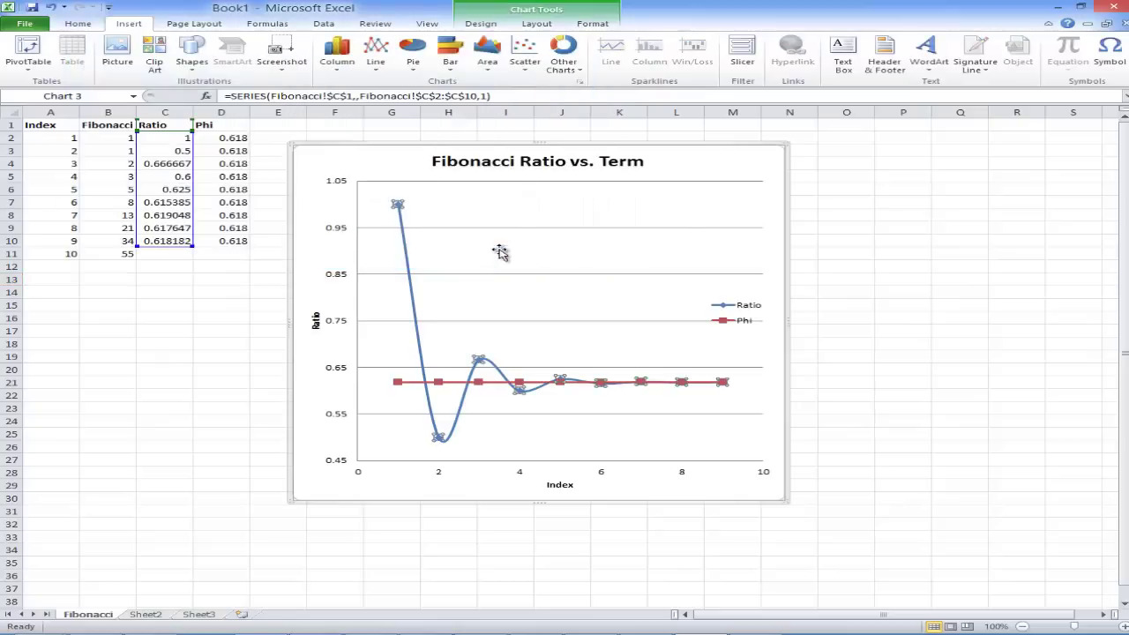
pyautogui.click(444, 385)
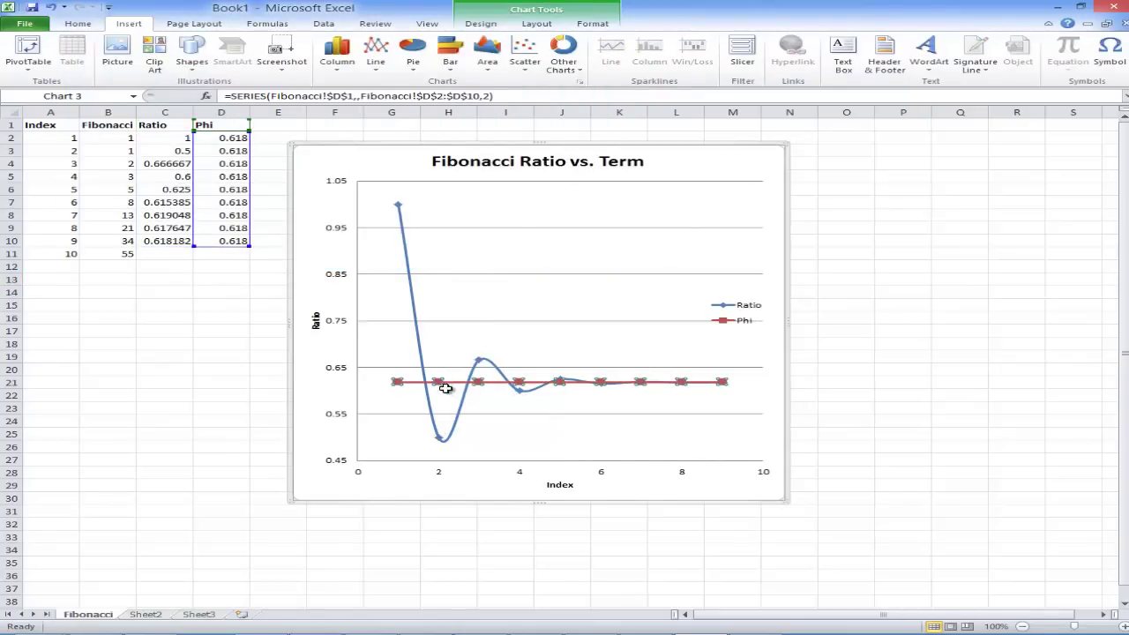
pyautogui.click(507, 430)
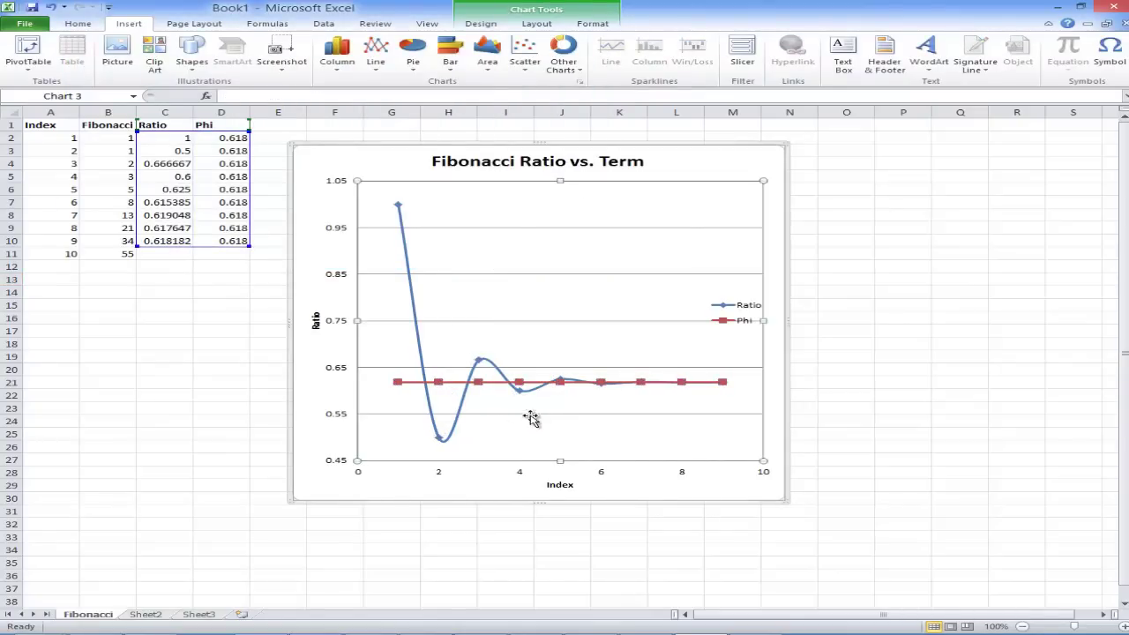
pyautogui.rightClick(442, 385)
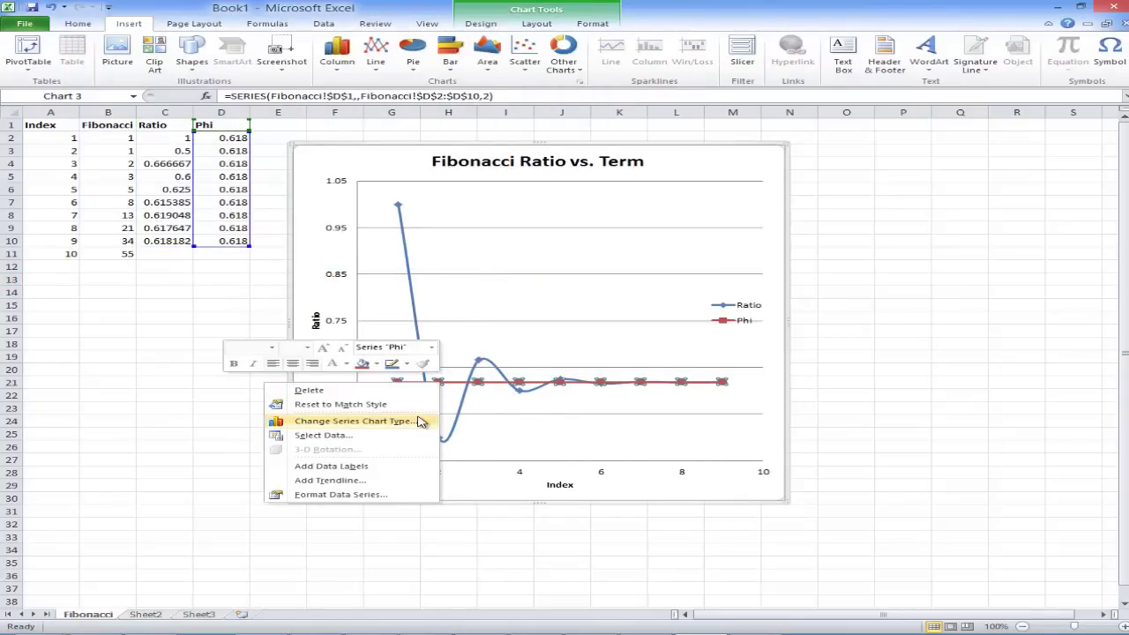
pyautogui.click(511, 346)
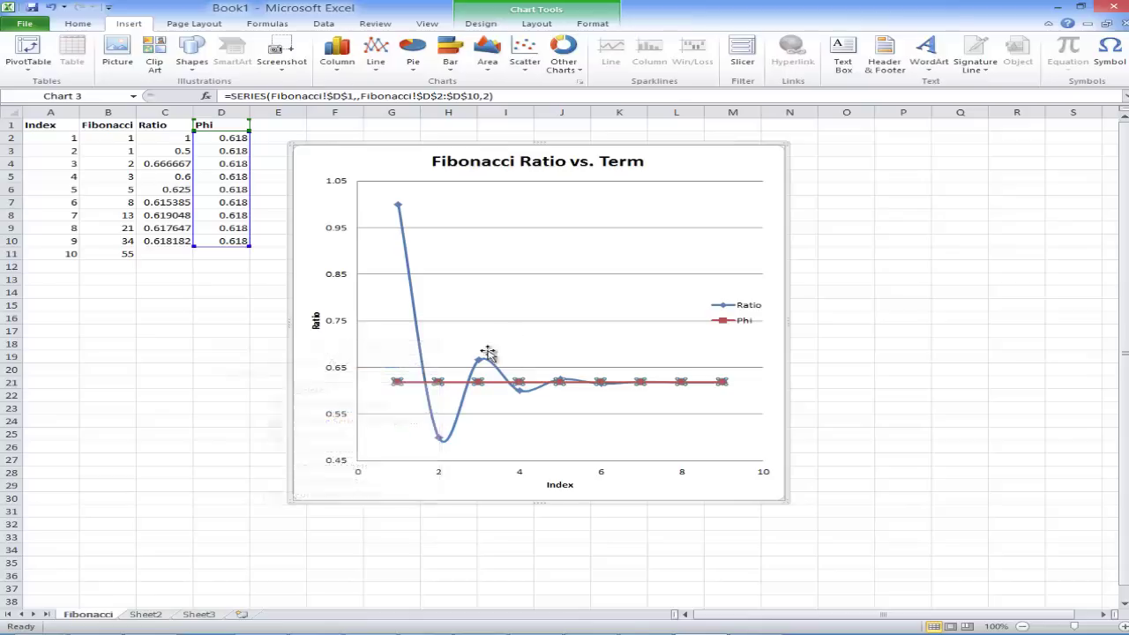
pyautogui.click(484, 388)
# Enlarge the Fibonacci Ratio vs. Term chart to extend to about column P and row 36, and deselect it.
pyautogui.moveTo(783, 494); pyautogui.dragTo(904, 582)
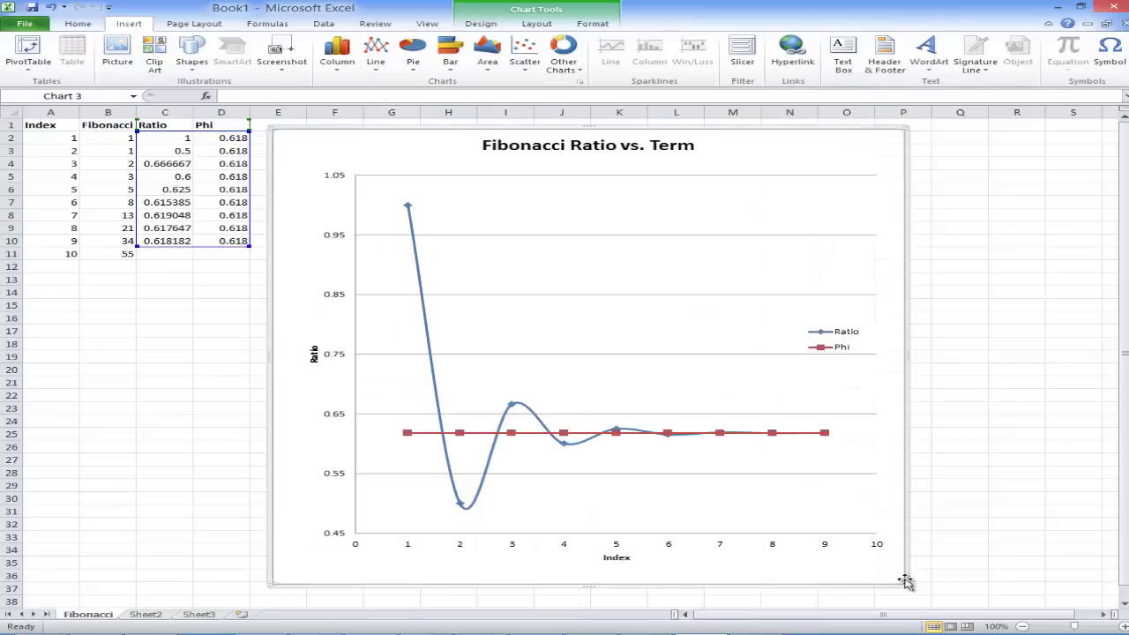
pyautogui.click(959, 511)
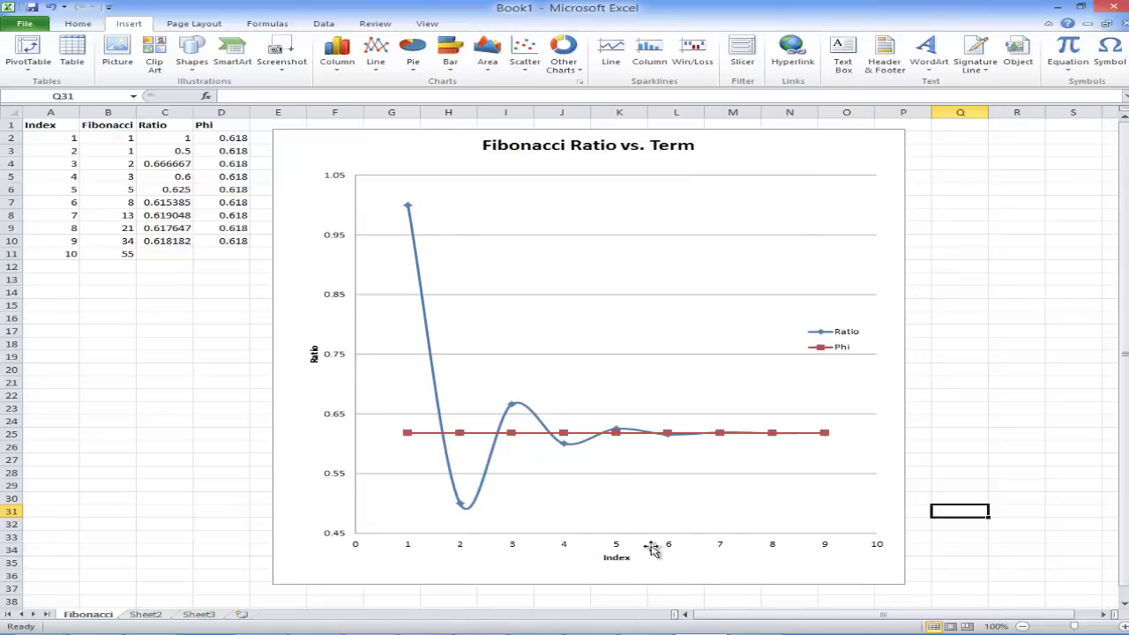
# Draw red dashed freehand envelope curves above and below the Ratio curve, converging on the Phi line.
pyautogui.press('F9')
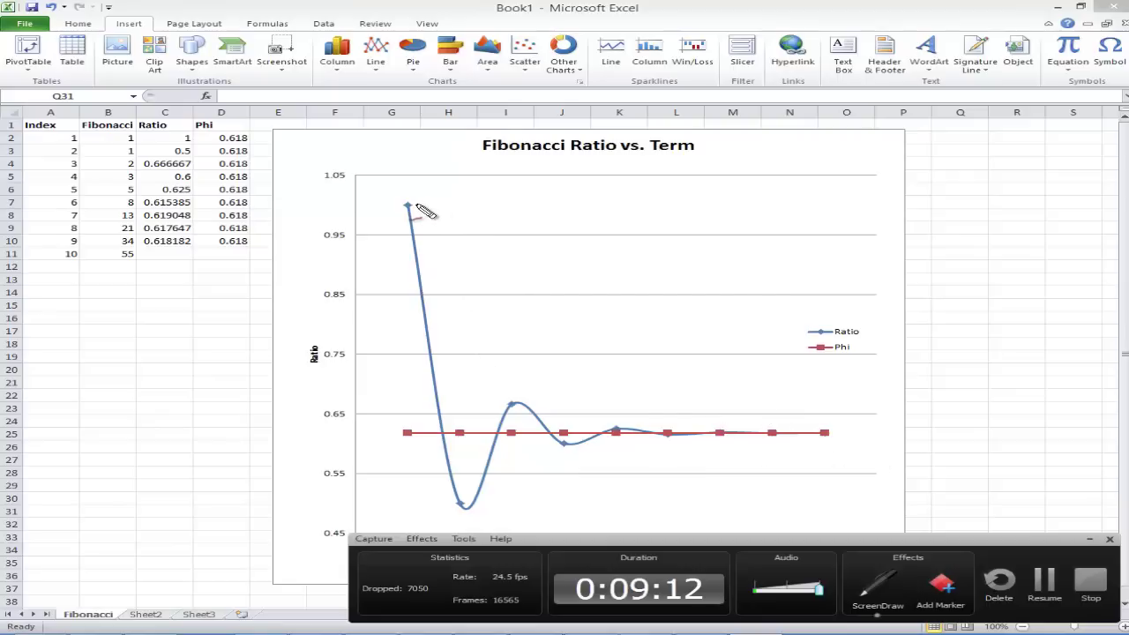
pyautogui.moveTo(417, 206)
pyautogui.mouseDown()
pyautogui.moveTo(468, 316)
pyautogui.moveTo(532, 399)
pyautogui.moveTo(557, 417)
pyautogui.moveTo(679, 431)
pyautogui.mouseUp()
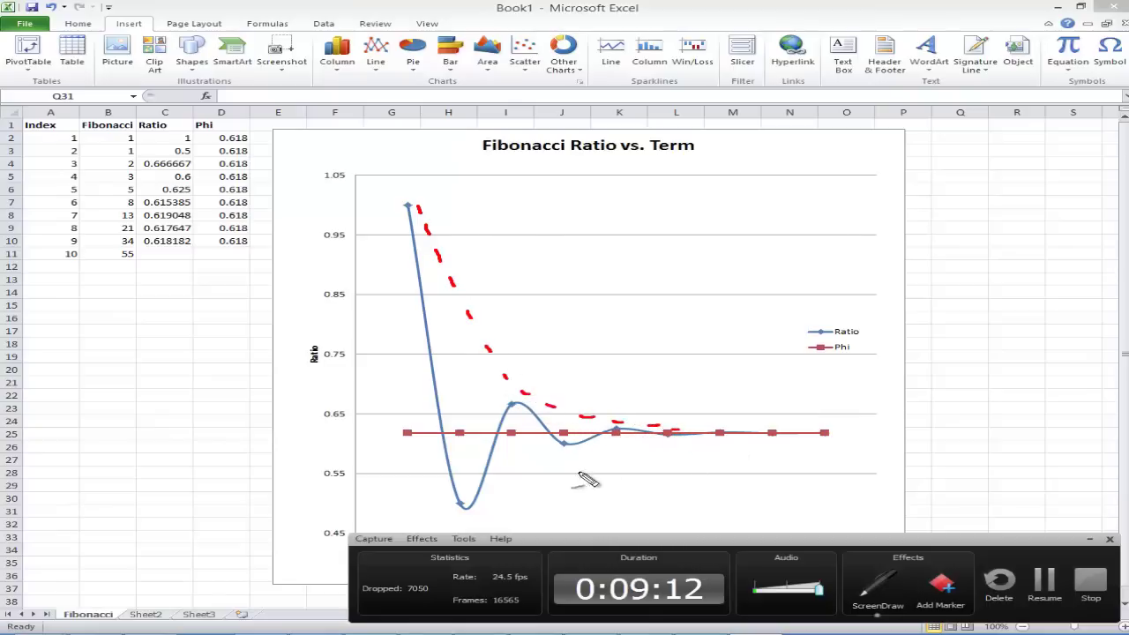
pyautogui.moveTo(476, 515)
pyautogui.mouseDown()
pyautogui.moveTo(575, 454)
pyautogui.moveTo(688, 436)
pyautogui.mouseUp()
# Handwrite 0.618 and "lim n→∞" in red with an arrow to the Phi line's last point, and circle the Phi heading in D1.
pyautogui.moveTo(833, 411)
pyautogui.mouseDown()
pyautogui.moveTo(814, 418)
pyautogui.moveTo(886, 415)
pyautogui.mouseUp()
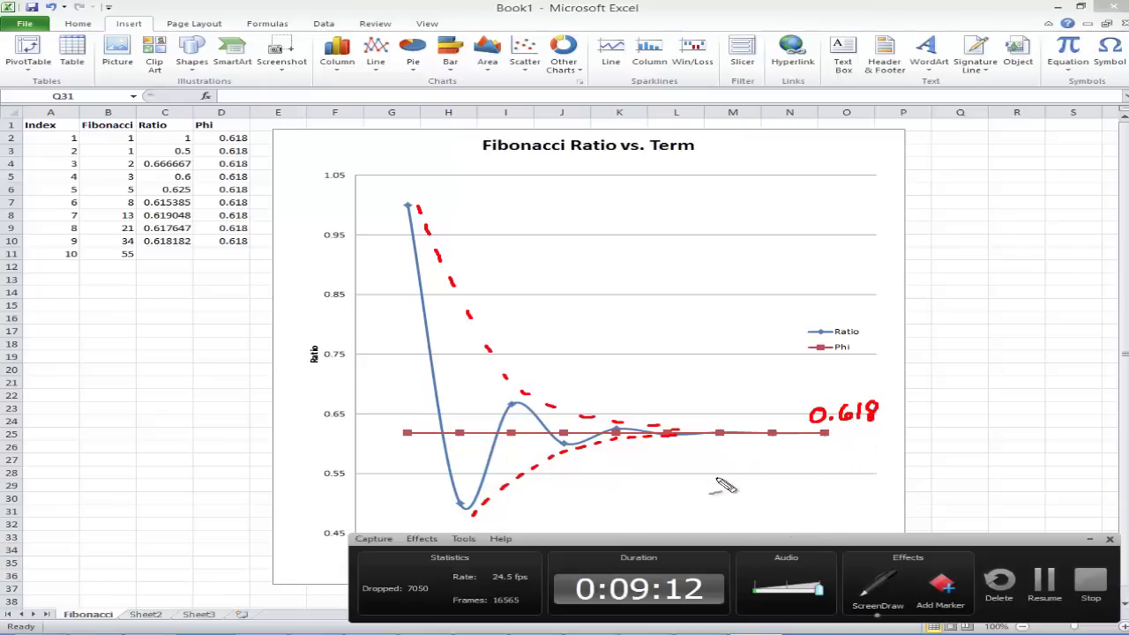
pyautogui.moveTo(716, 481)
pyautogui.mouseDown()
pyautogui.moveTo(733, 452)
pyautogui.moveTo(740, 465)
pyautogui.moveTo(755, 462)
pyautogui.moveTo(765, 473)
pyautogui.moveTo(714, 494)
pyautogui.moveTo(751, 500)
pyautogui.moveTo(823, 441)
pyautogui.moveTo(826, 454)
pyautogui.moveTo(821, 438)
pyautogui.mouseUp()
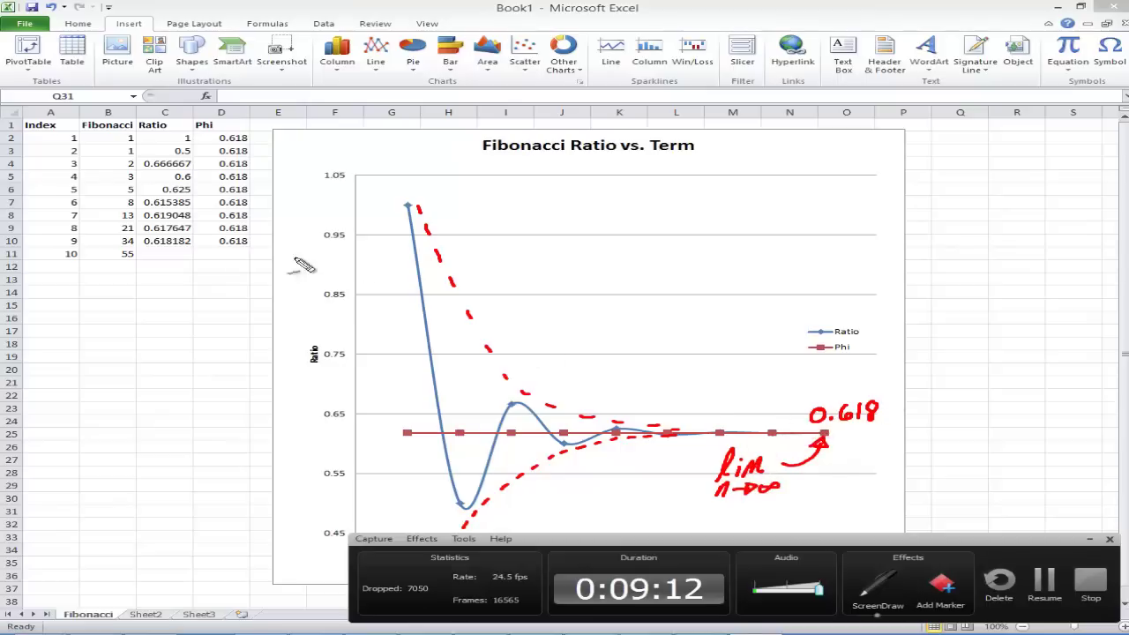
pyautogui.moveTo(222, 118)
pyautogui.mouseDown()
pyautogui.moveTo(194, 133)
pyautogui.moveTo(236, 126)
pyautogui.mouseUp()
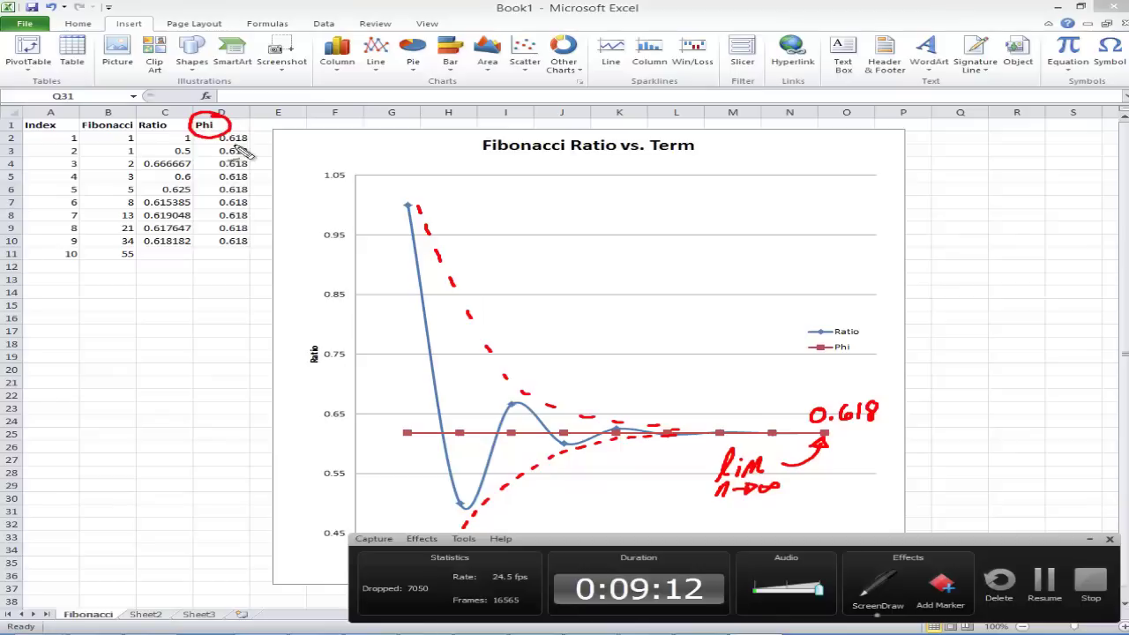